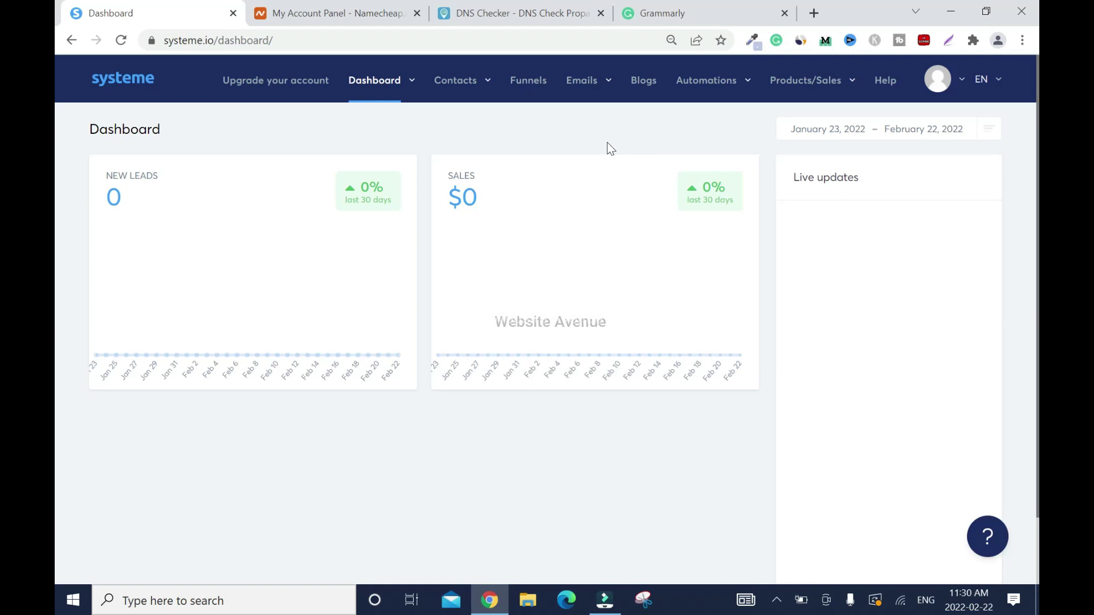
- Go to Settings > Custom domains from the avatar menu to view the default systeme.io subdomain
left_click(961, 82)
left_click(908, 142)
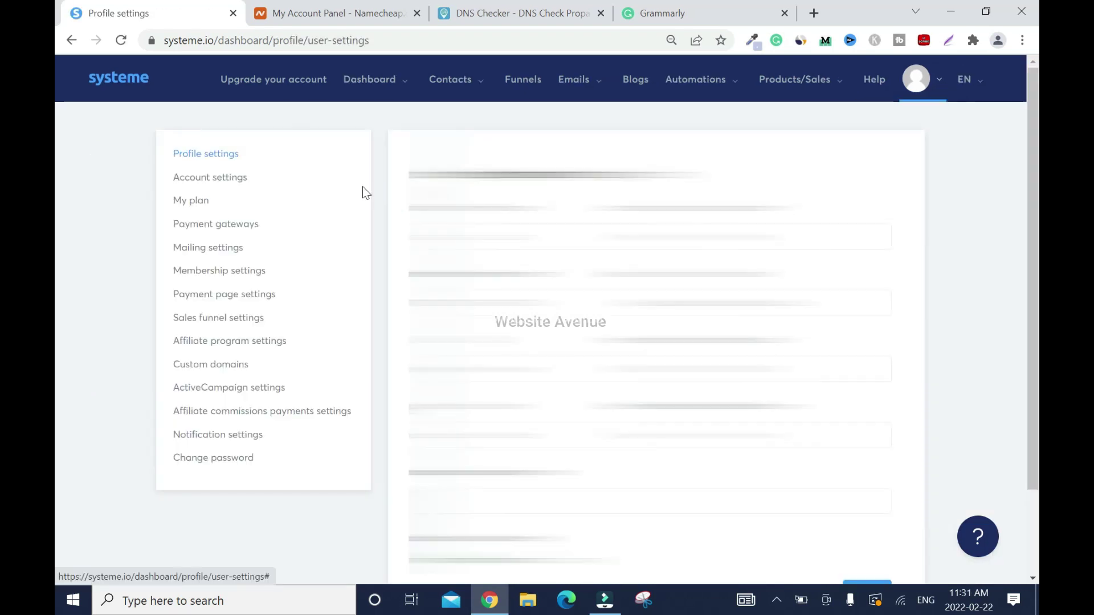
left_click(217, 367)
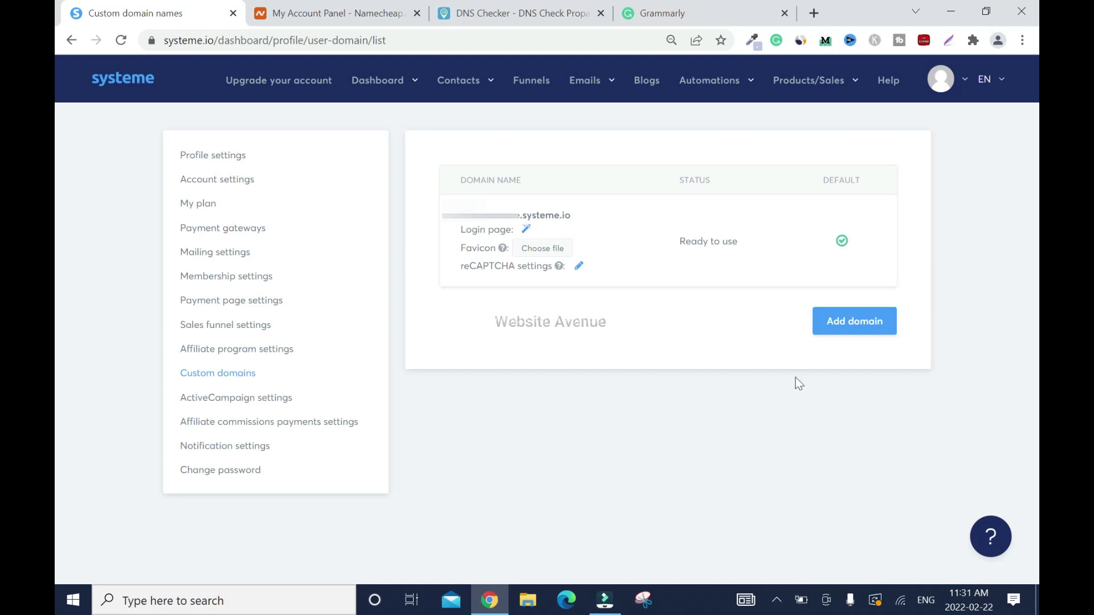
left_click(864, 329)
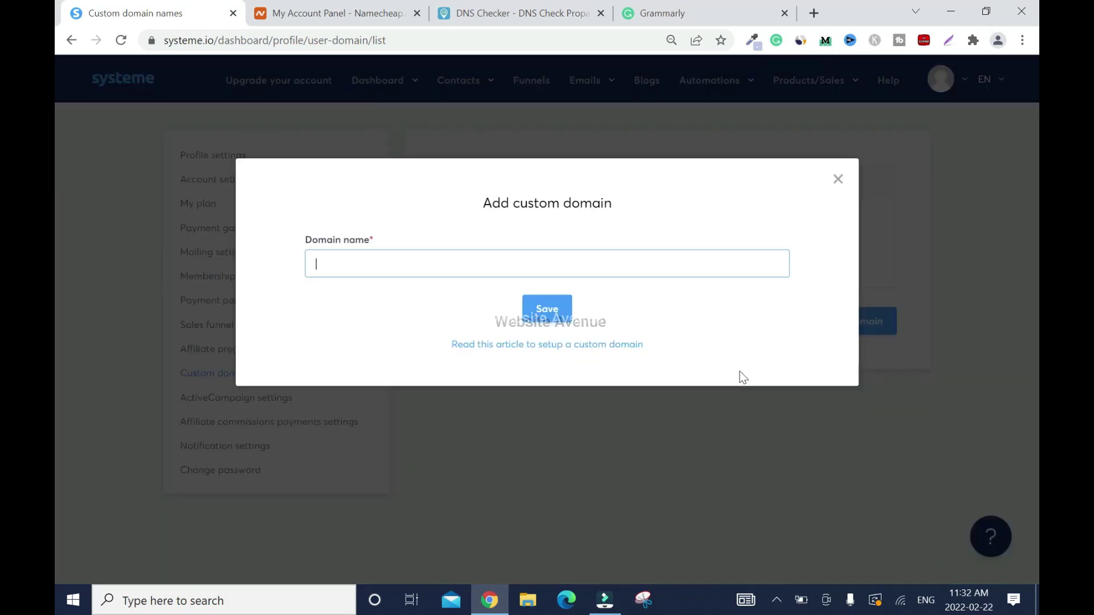
type("successpage.io")
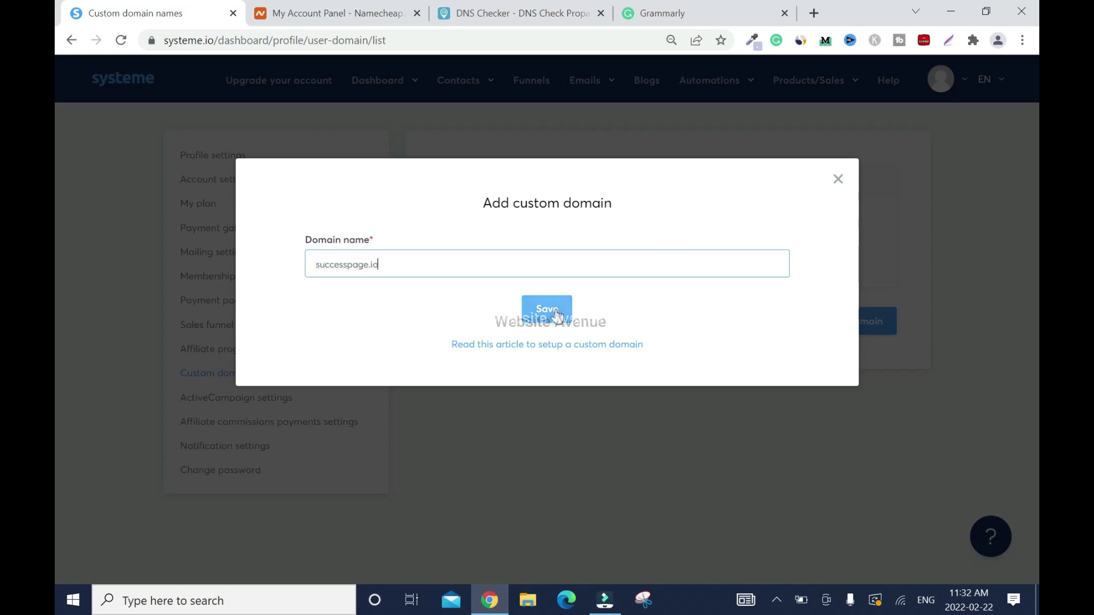
left_click(557, 313)
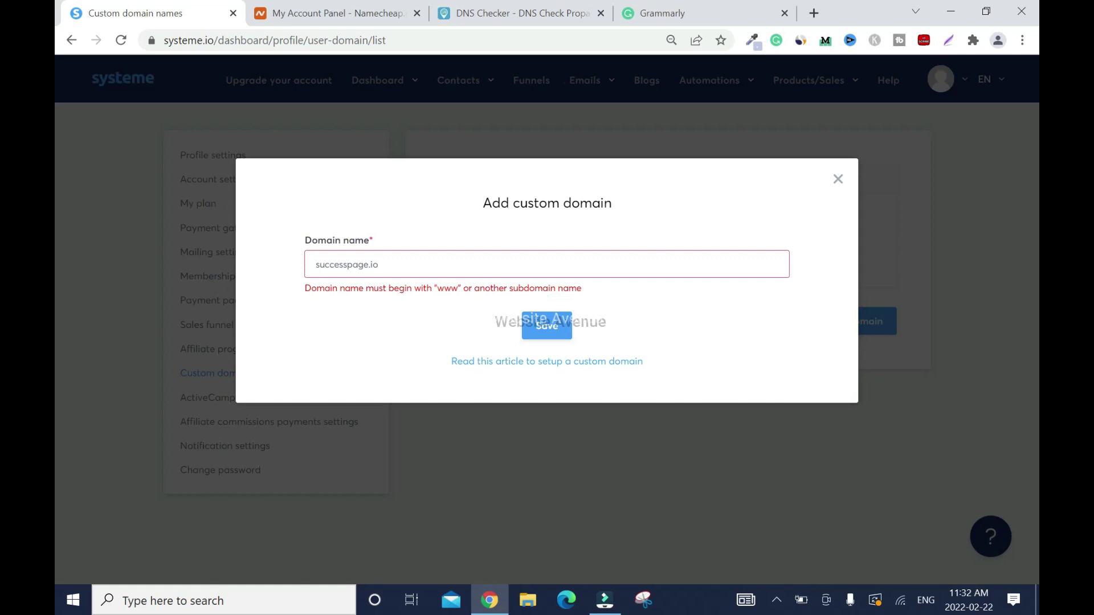
left_click(315, 264)
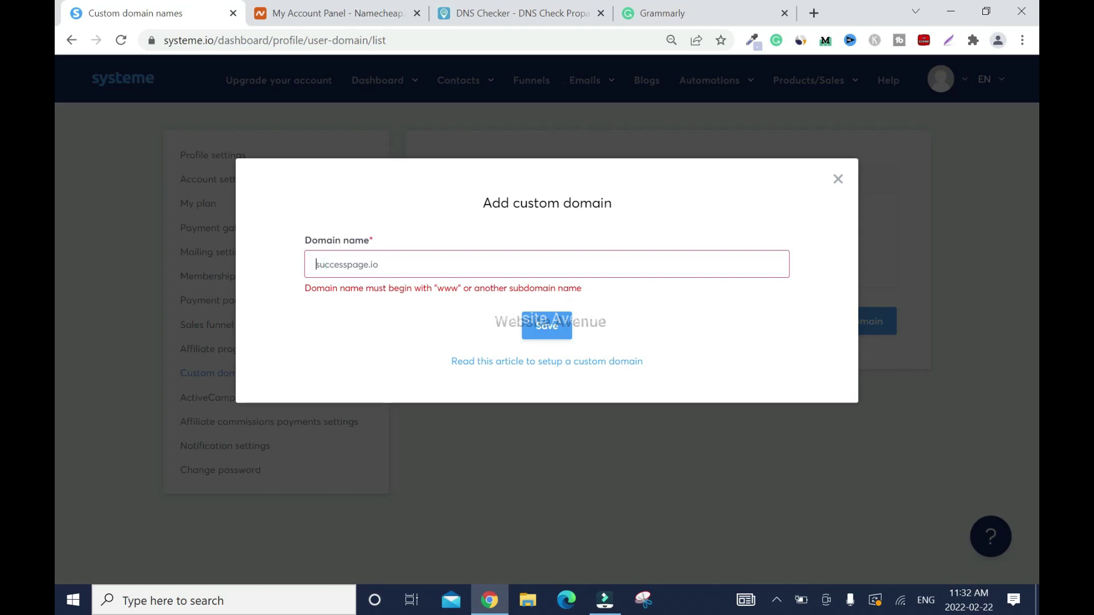
type("www.")
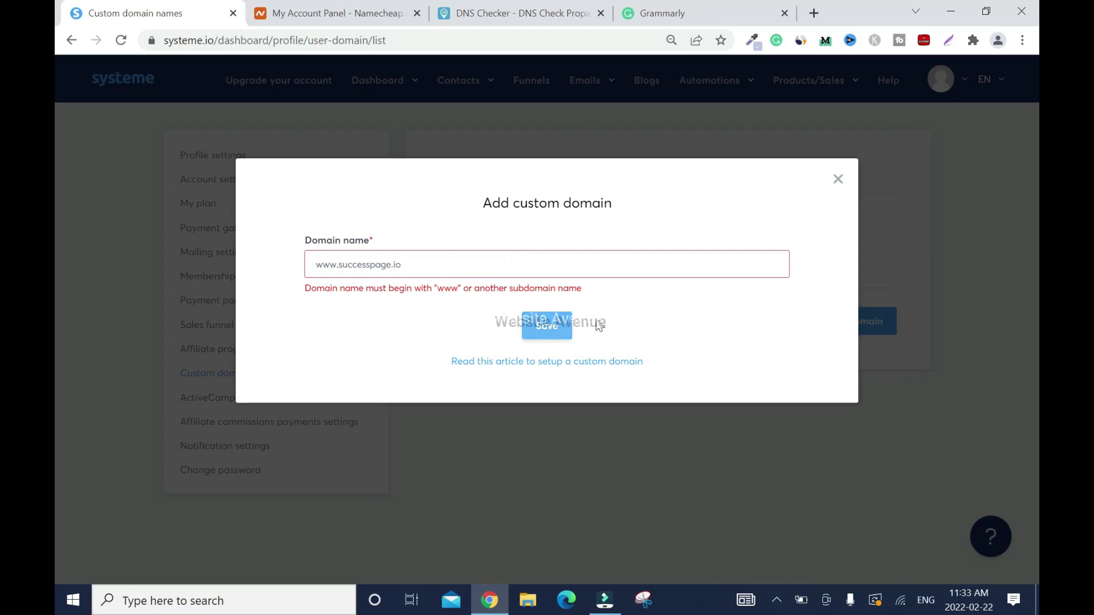
left_click(545, 334)
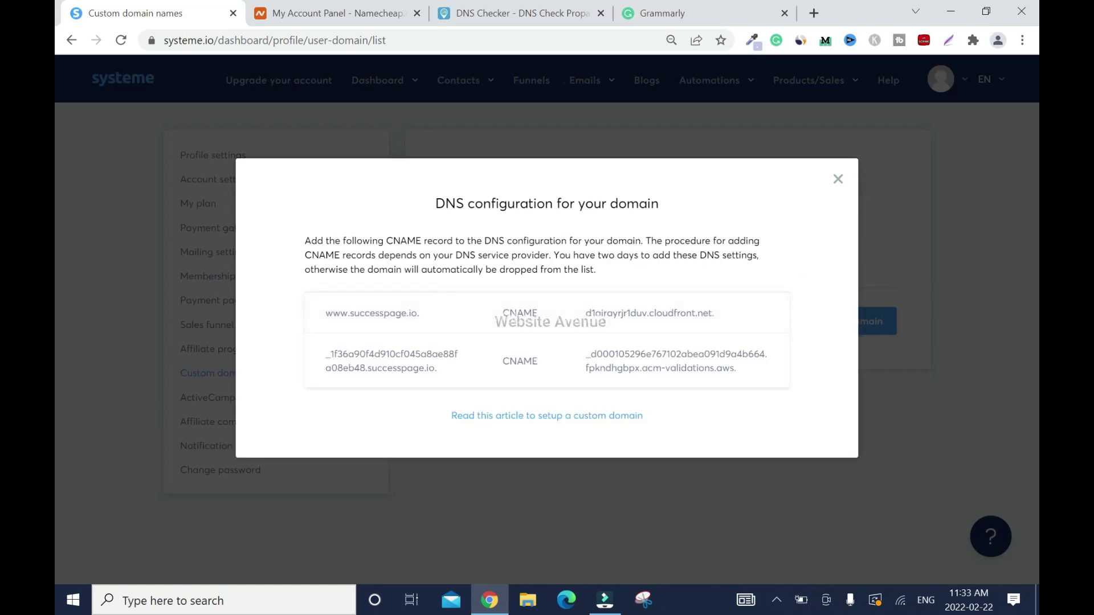
- Open the Advanced DNS settings for successpage.io in Namecheap
left_click(318, 12)
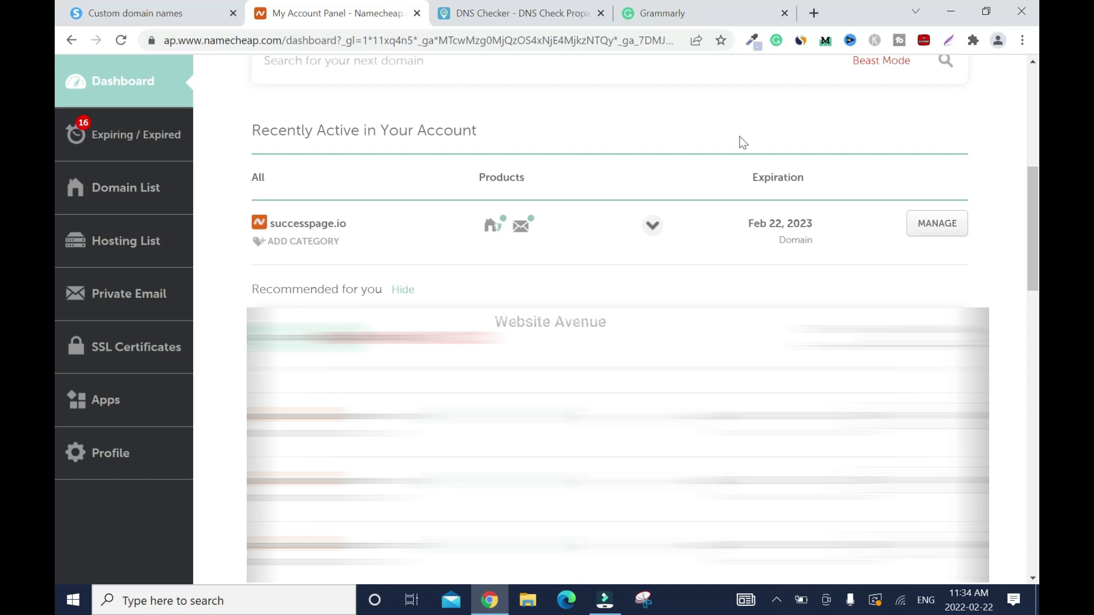
left_click(936, 228)
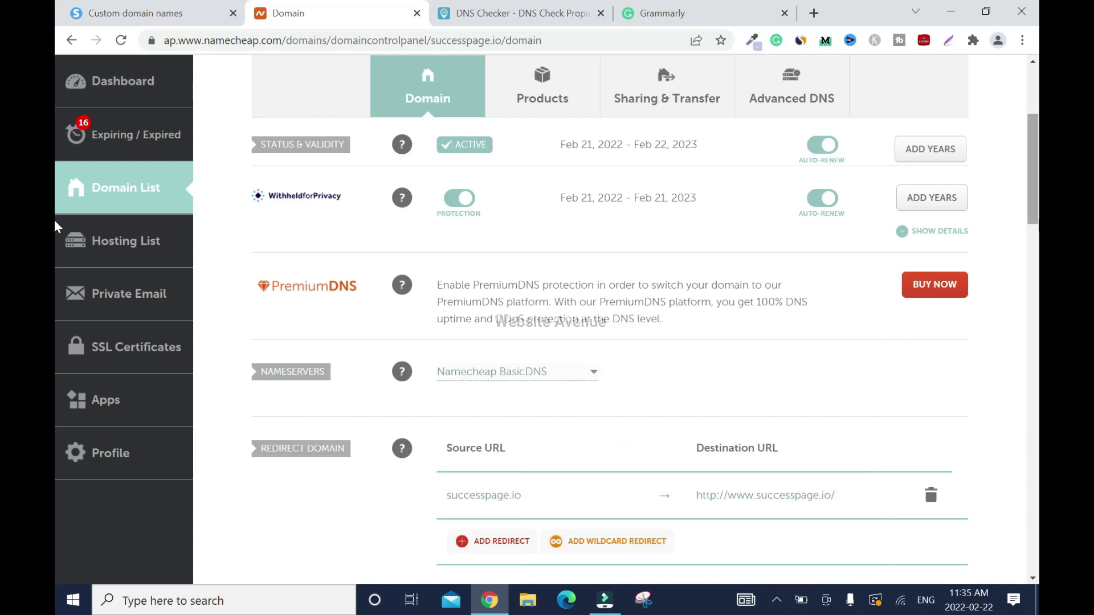
scroll(795, 171, "up", 1)
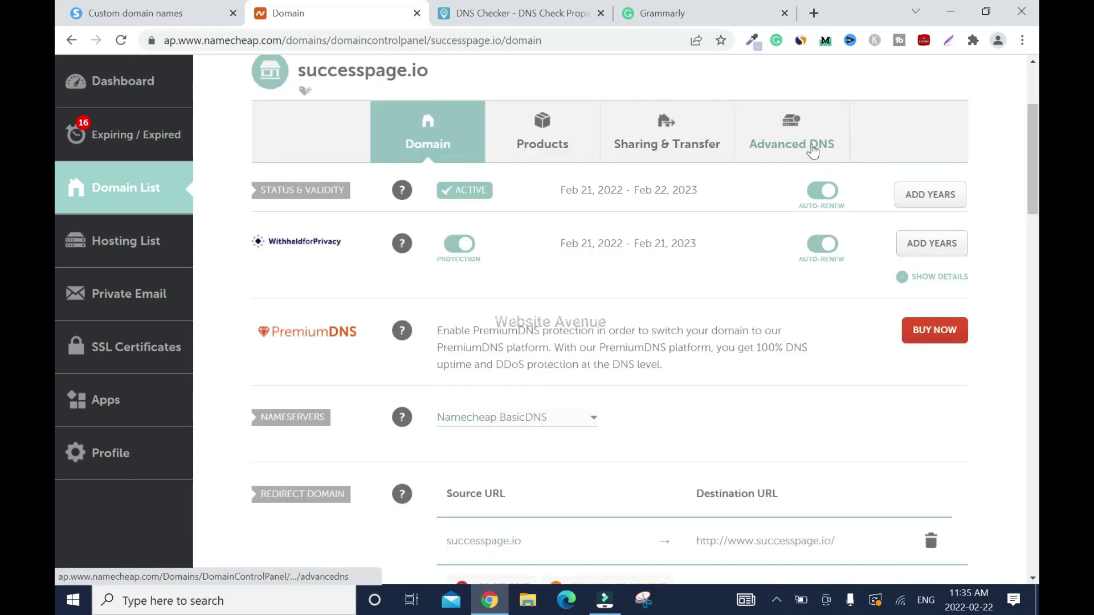
left_click(813, 148)
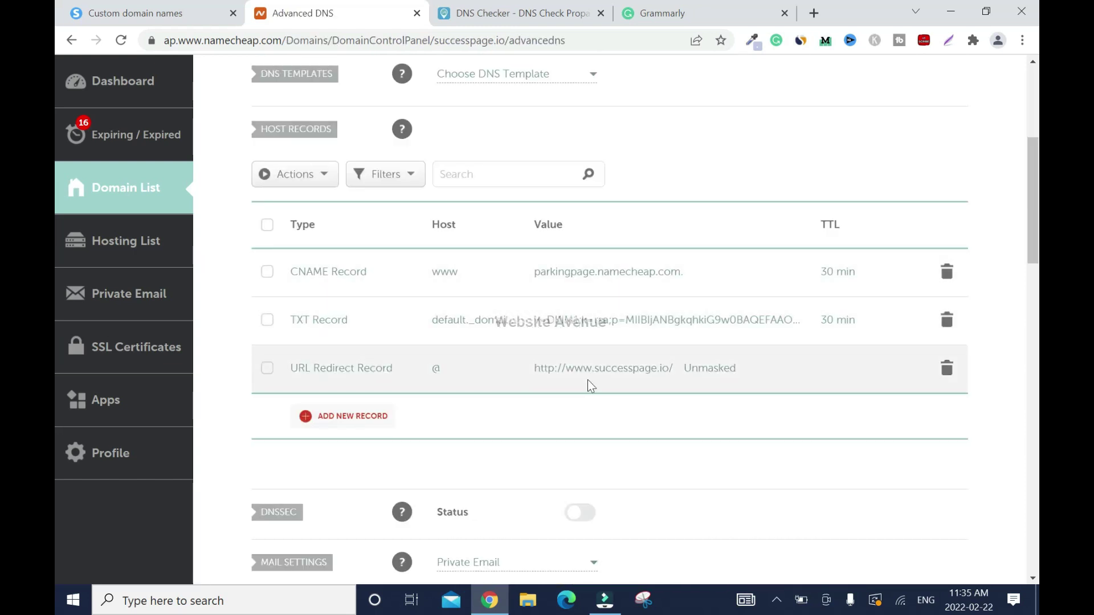
- Delete the URL Redirect, TXT and parking-page CNAME host records
left_click(947, 368)
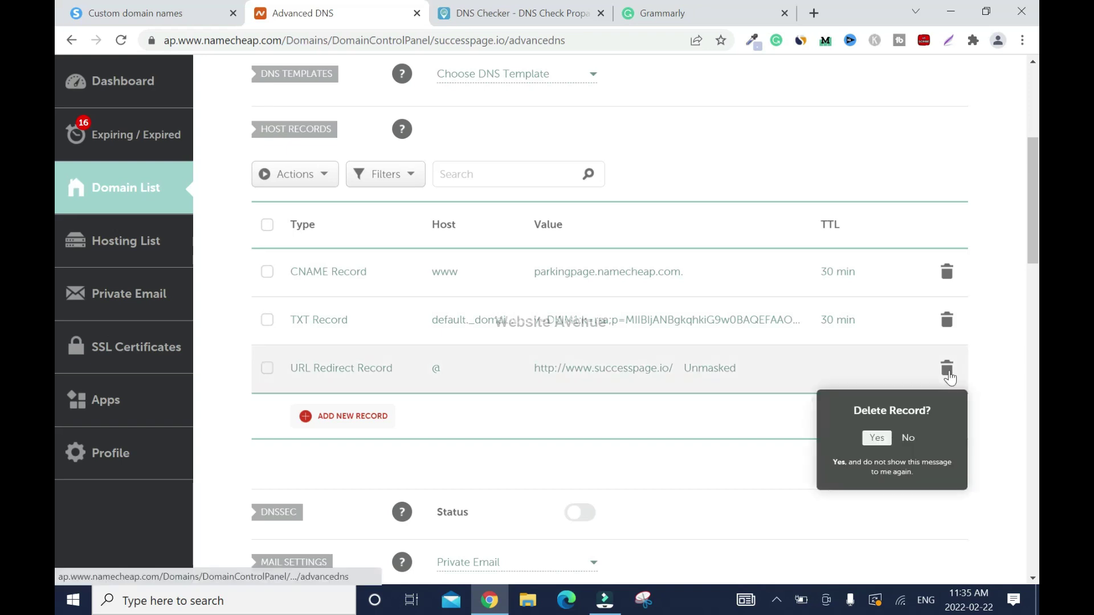
left_click(880, 439)
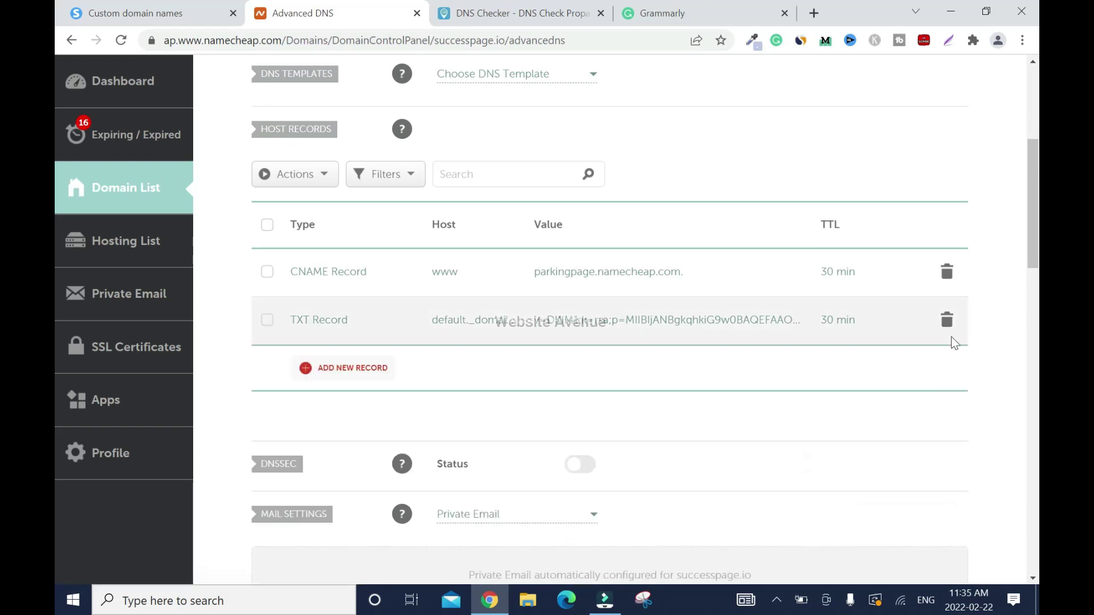
left_click(949, 324)
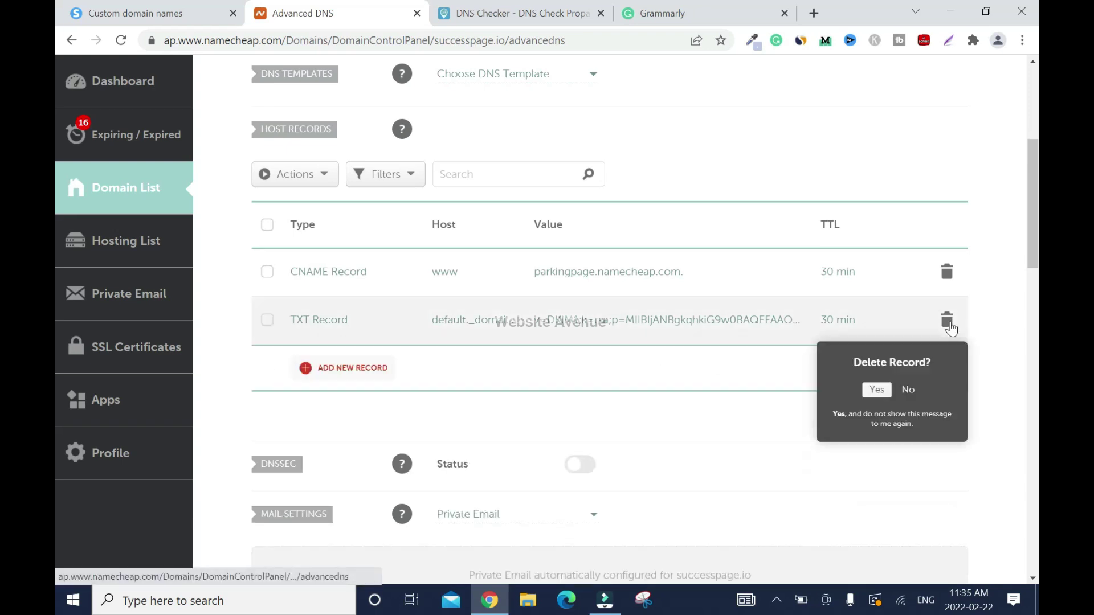
left_click(880, 391)
left_click(947, 272)
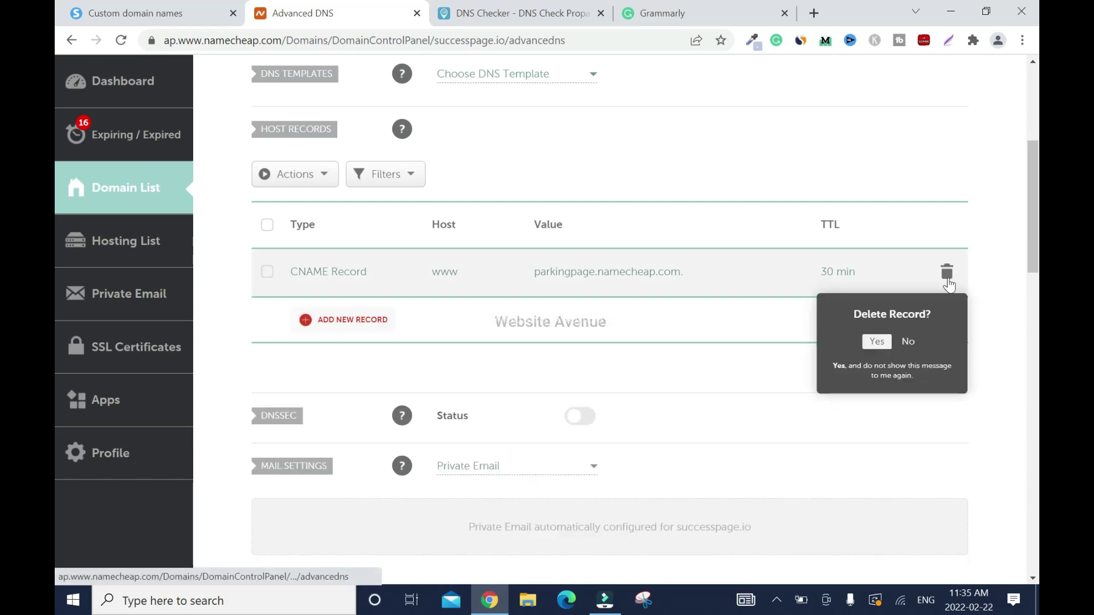
left_click(882, 343)
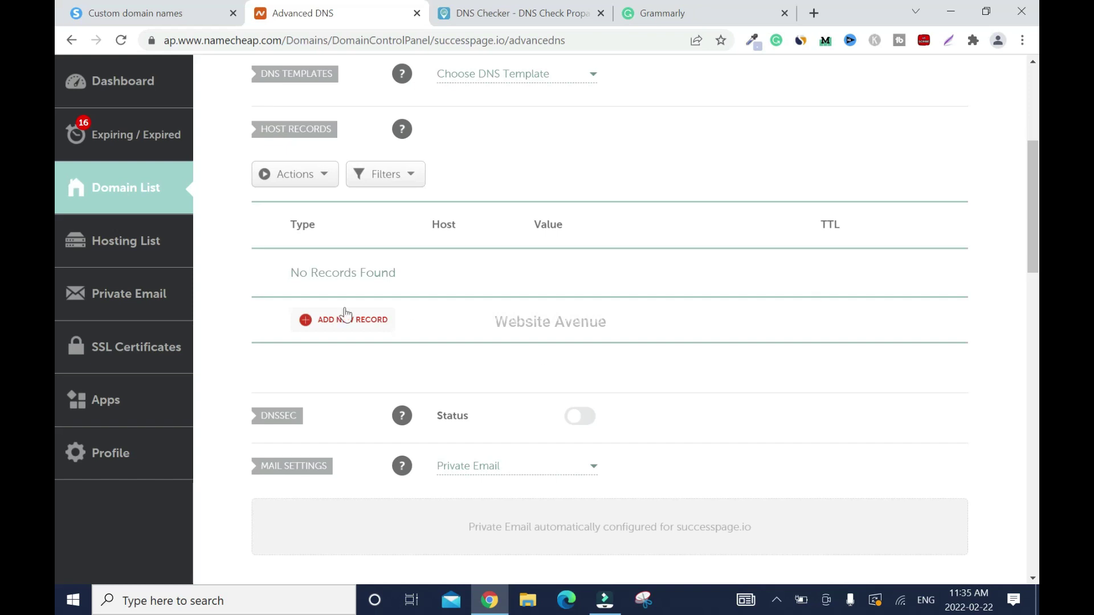
left_click(344, 322)
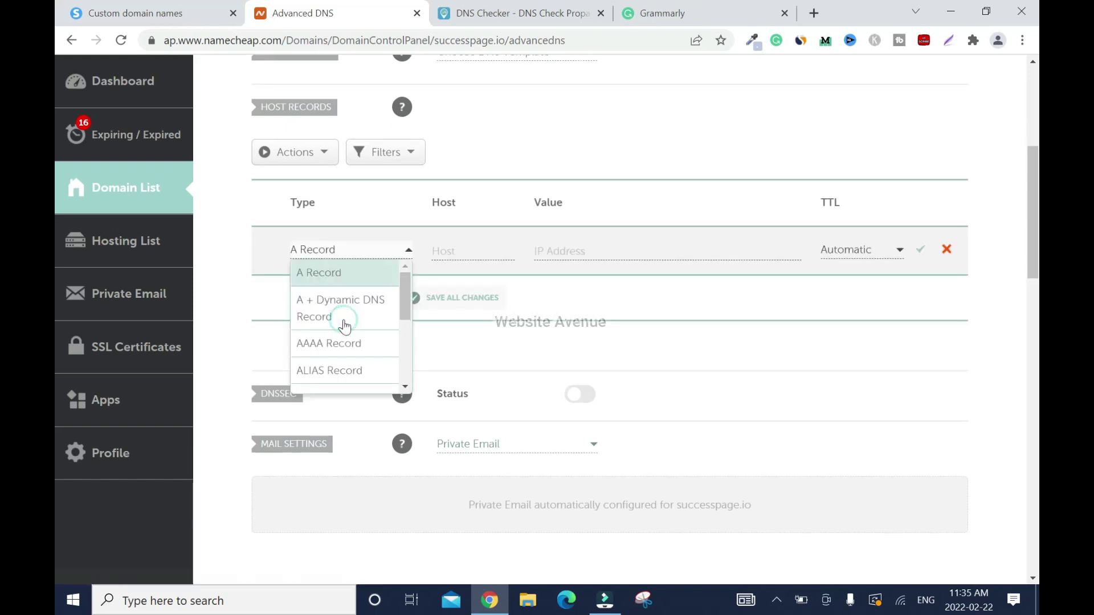
scroll(345, 330, "down", 3)
left_click(370, 313)
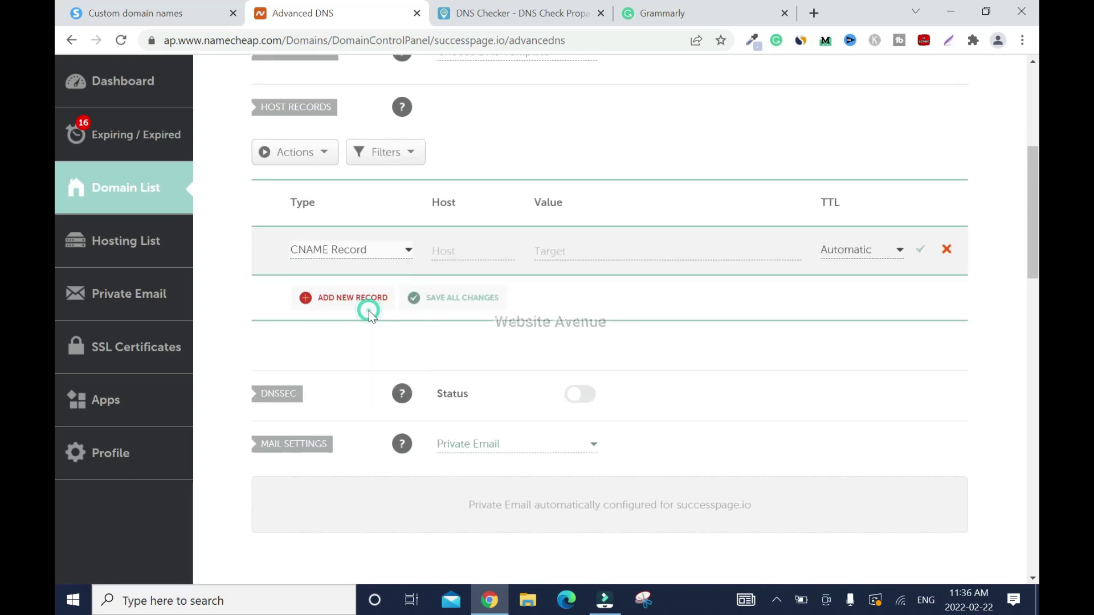
left_click(473, 251)
type("ww")
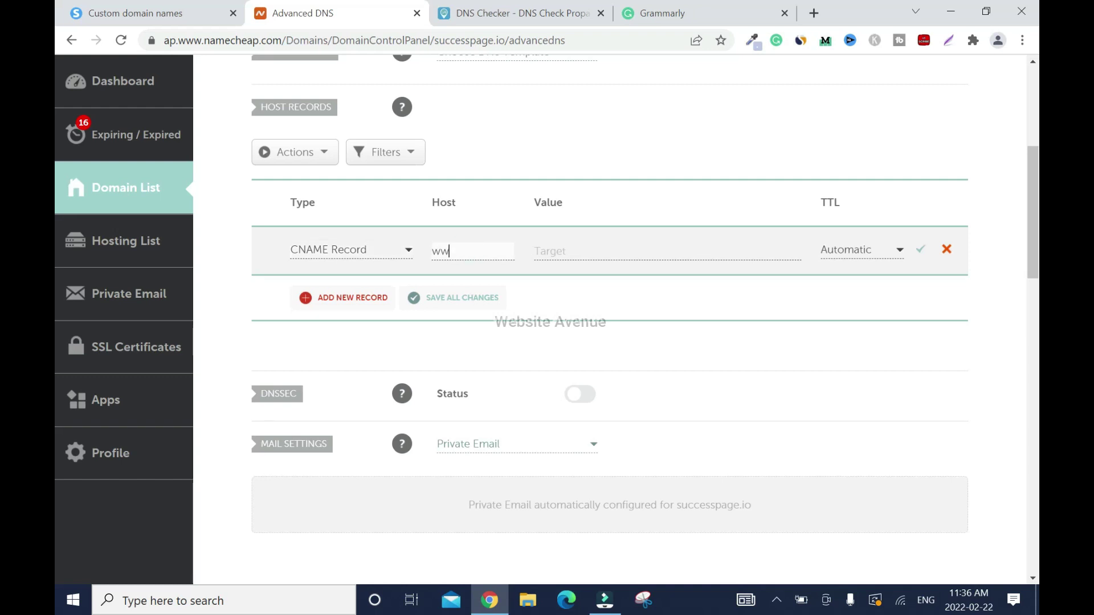
type("w")
- Copy d1airayrjr1duv.cloudfront.net. from systeme.io into the www record's value and save it
left_click(148, 13)
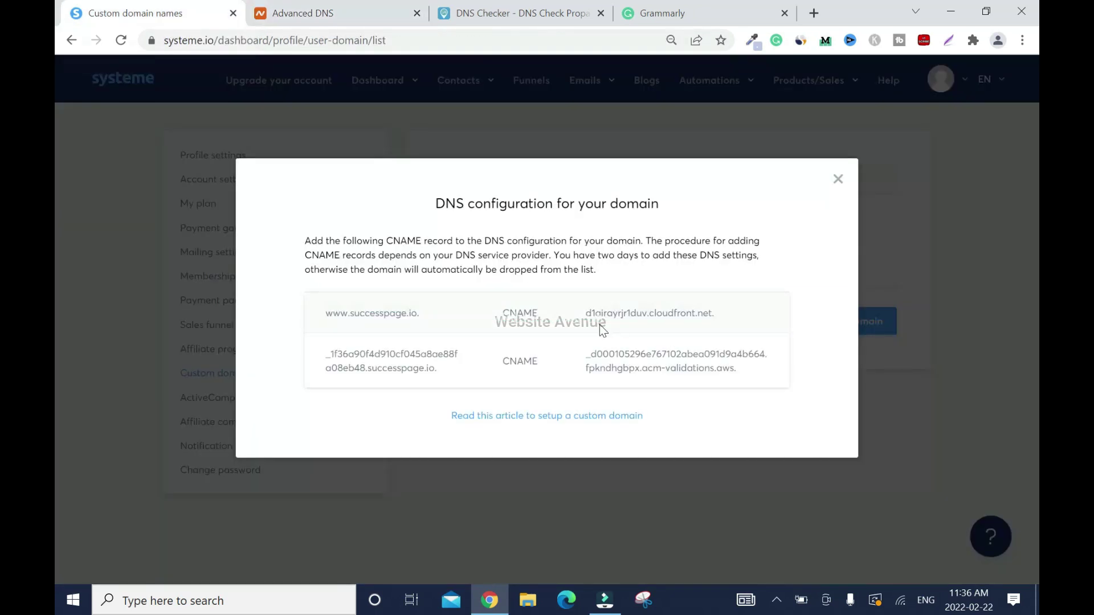
left_click_drag(584, 313, 734, 312)
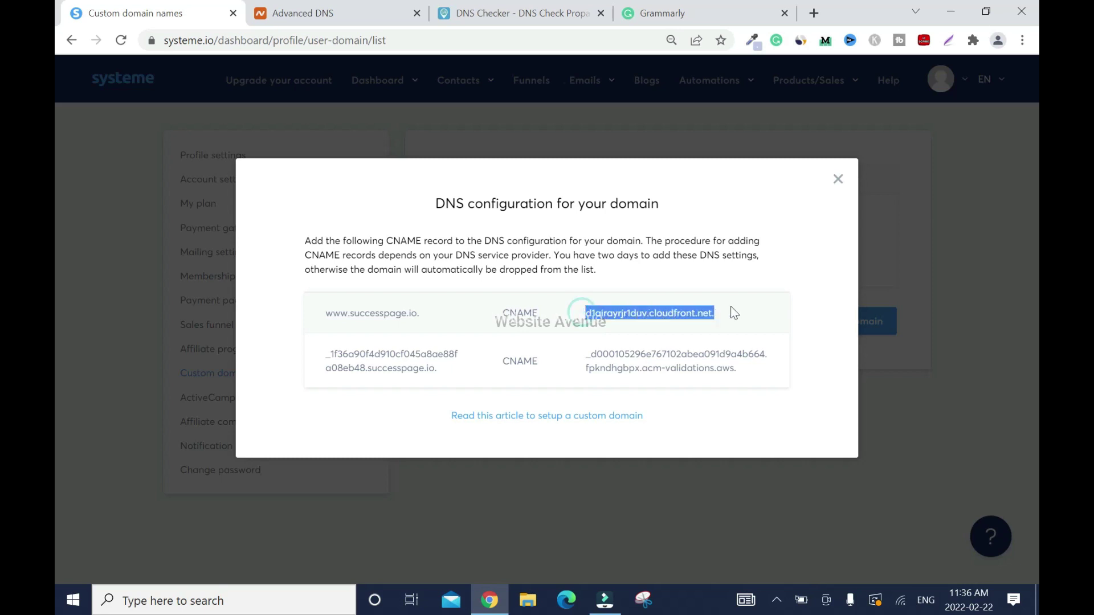
right_click(672, 315)
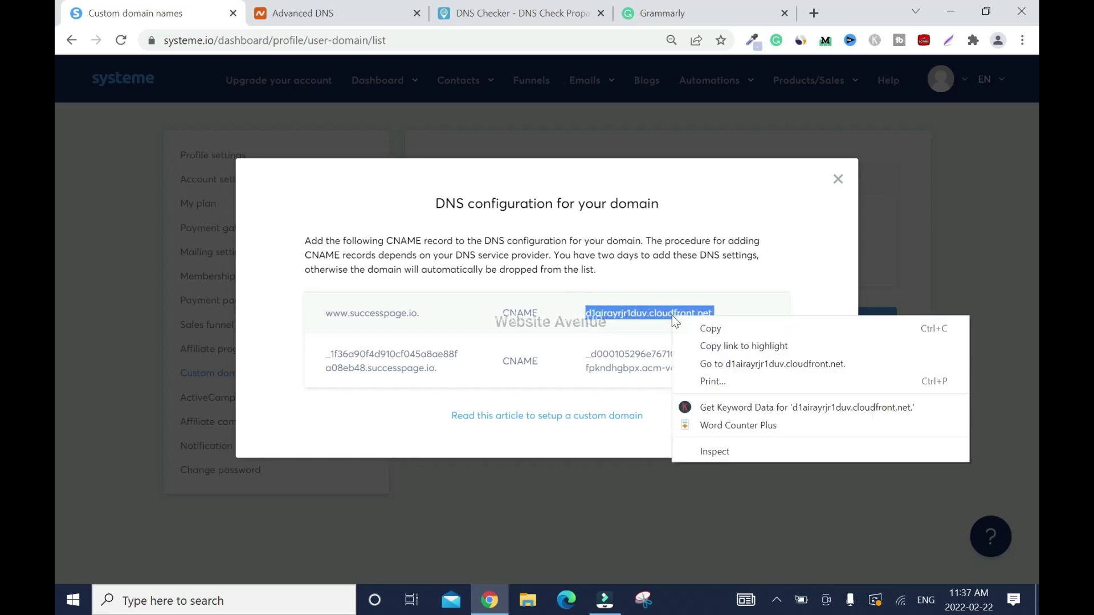
left_click(712, 330)
left_click(298, 16)
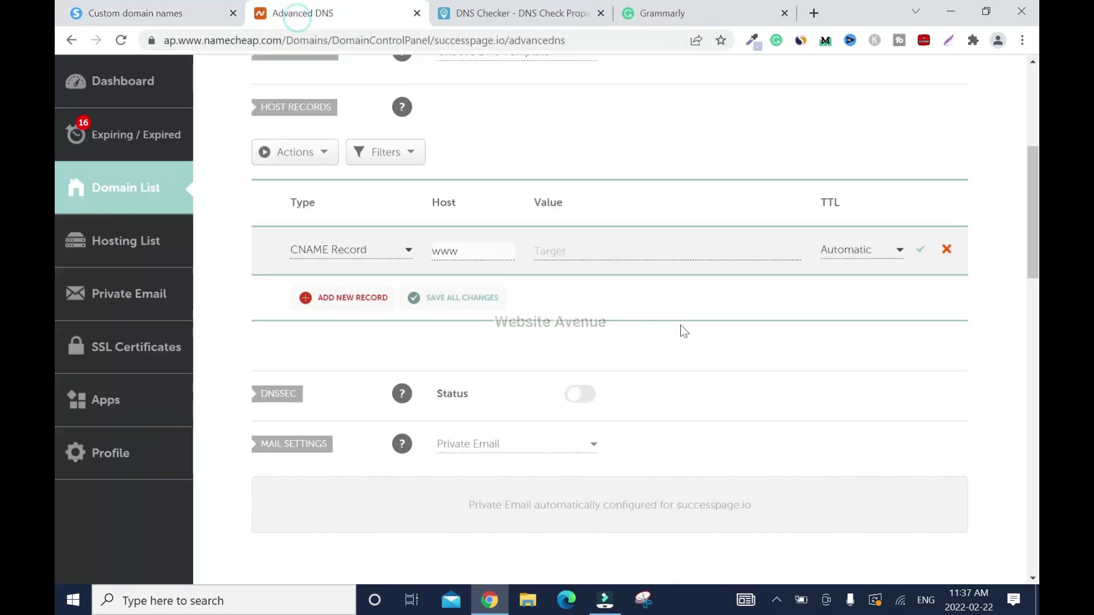
left_click(580, 252)
right_click(581, 250)
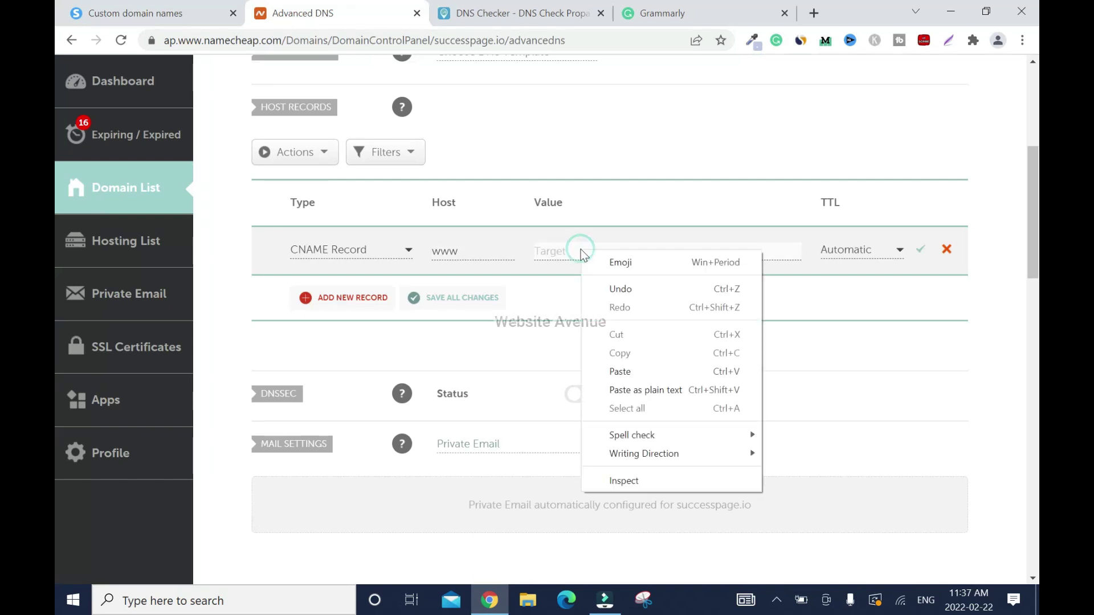
left_click(620, 371)
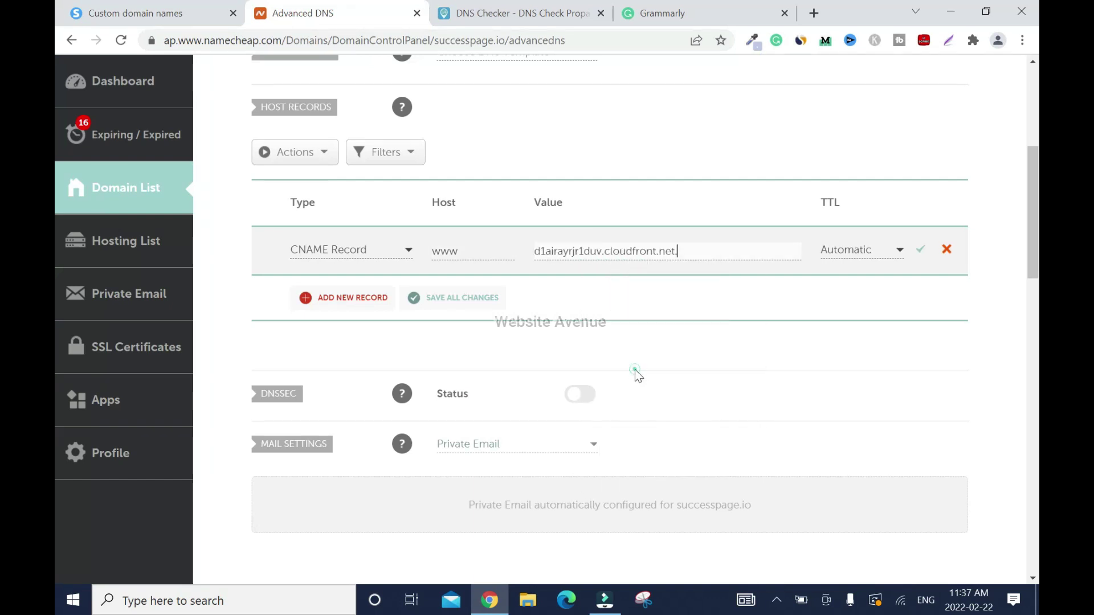
left_click(920, 252)
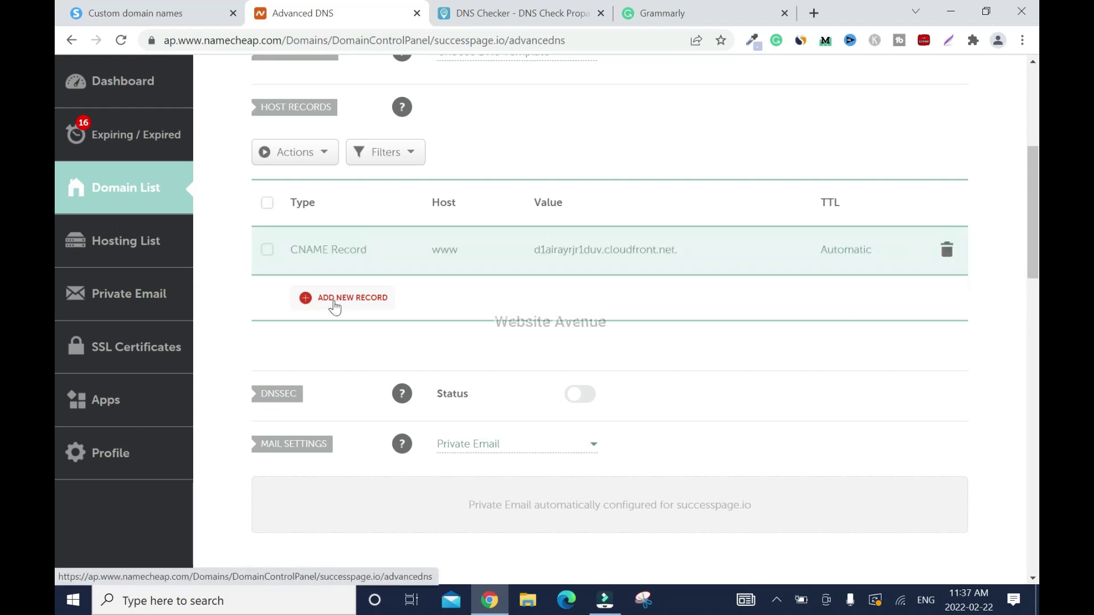
- Add another CNAME record with the second host hash copied from systeme.io
left_click(334, 301)
mouse_move(405, 351)
left_mouse_down()
mouse_move(409, 402)
mouse_move(403, 342)
mouse_move(402, 362)
left_mouse_up()
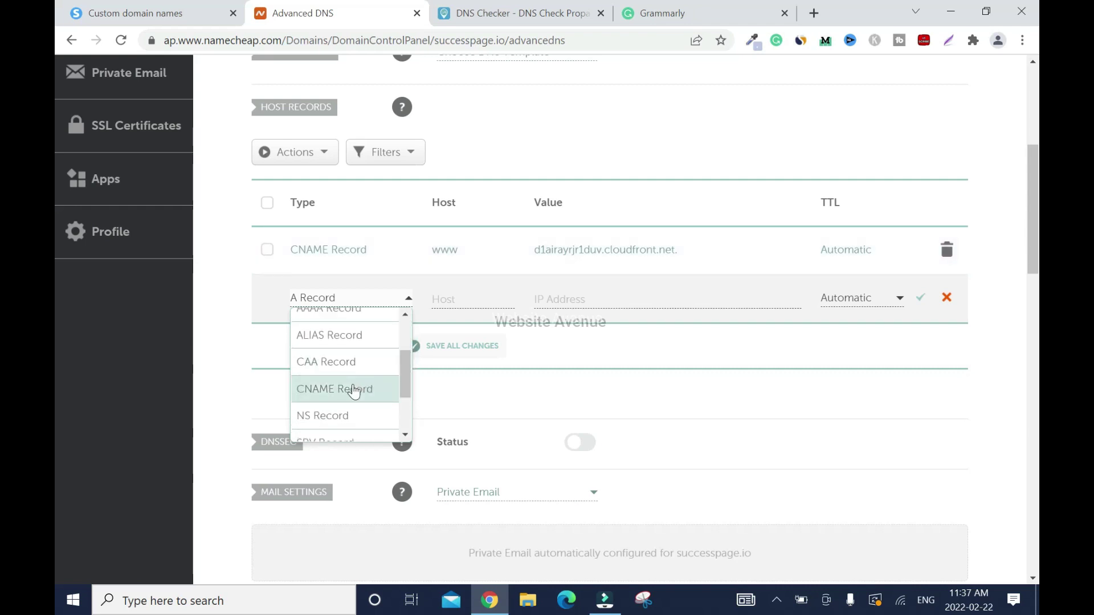
left_click(364, 389)
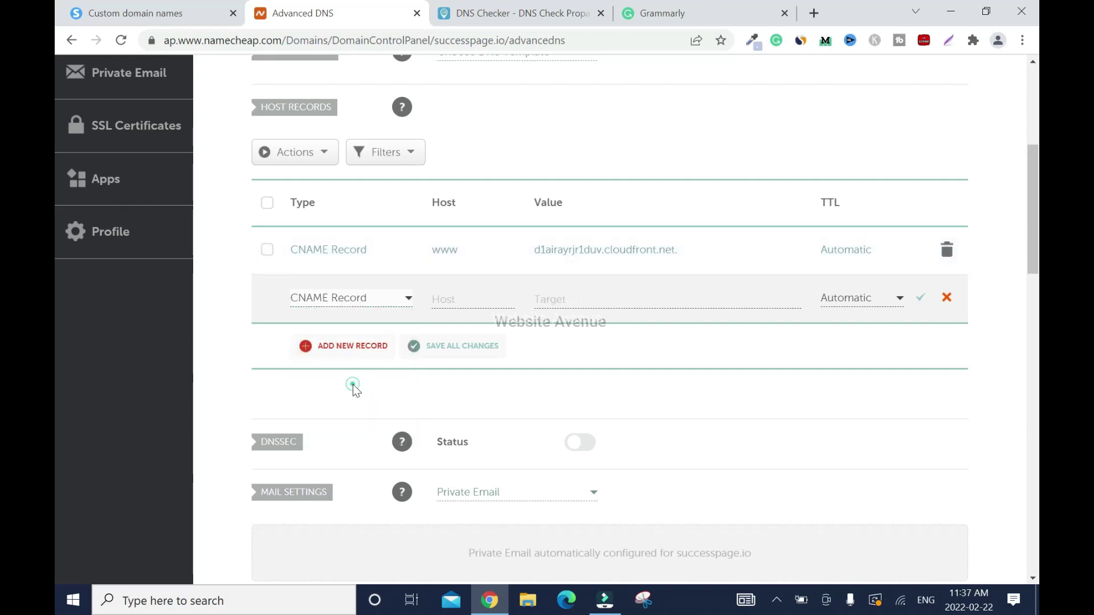
left_click(142, 13)
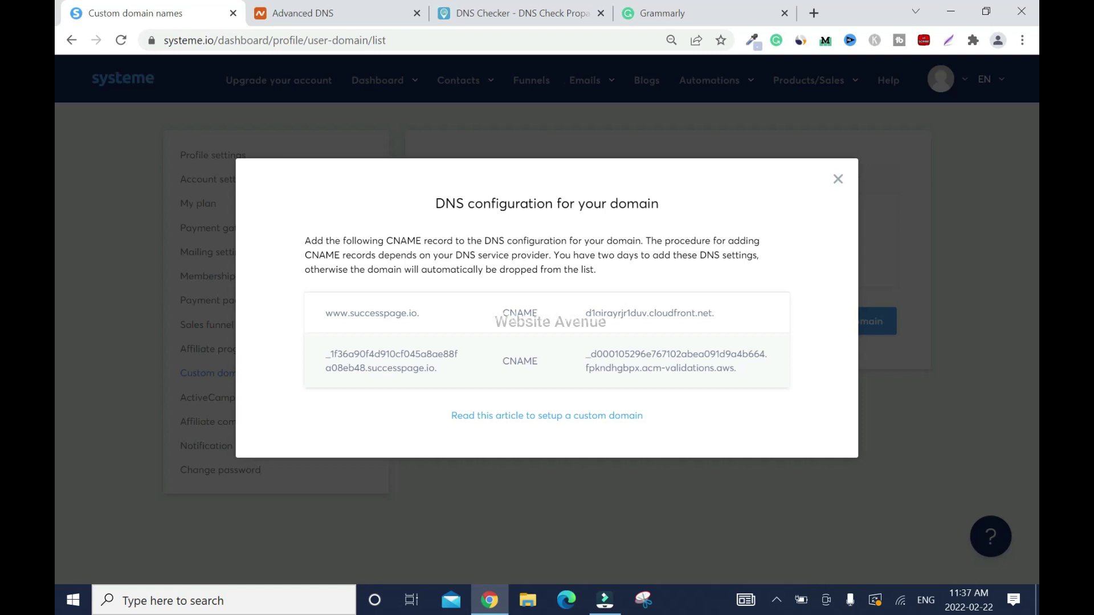
left_click_drag(366, 368, 322, 352)
right_click(433, 357)
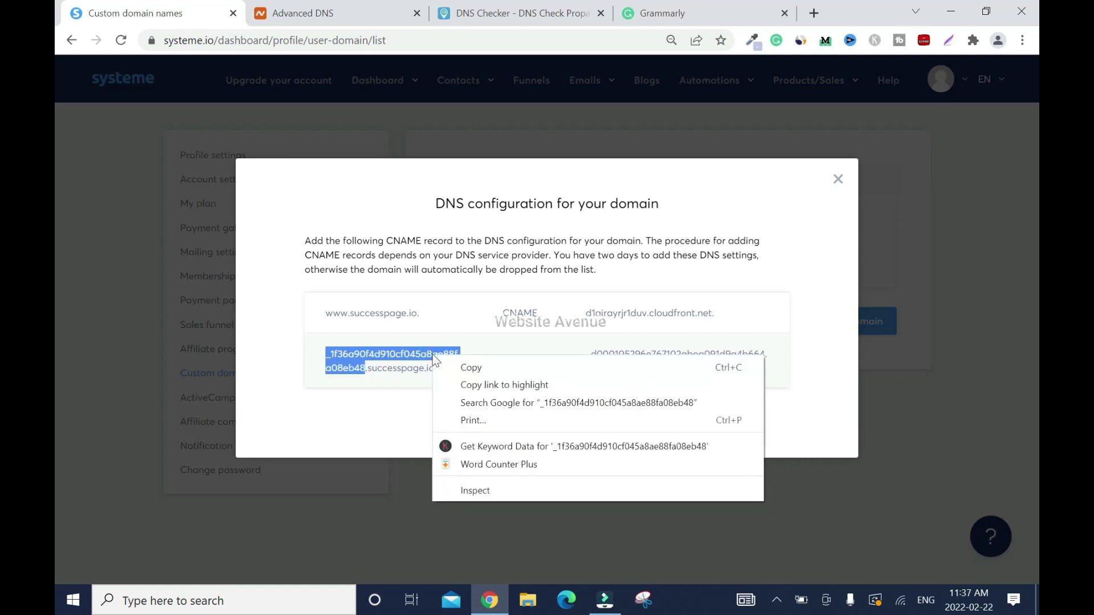
left_click(482, 371)
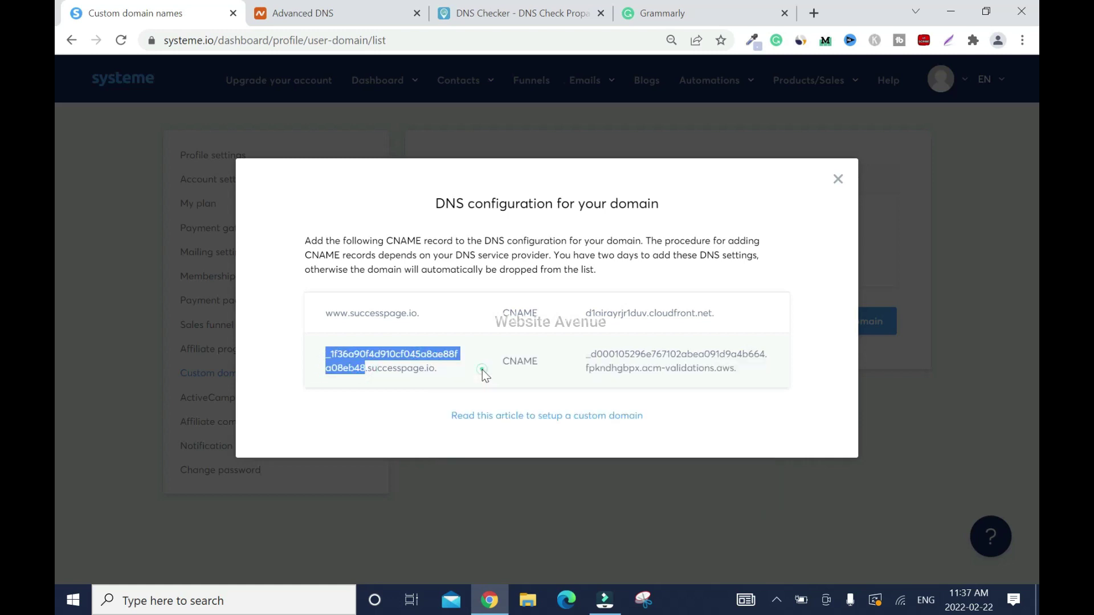
key("ctrl+Tab")
left_click(465, 299)
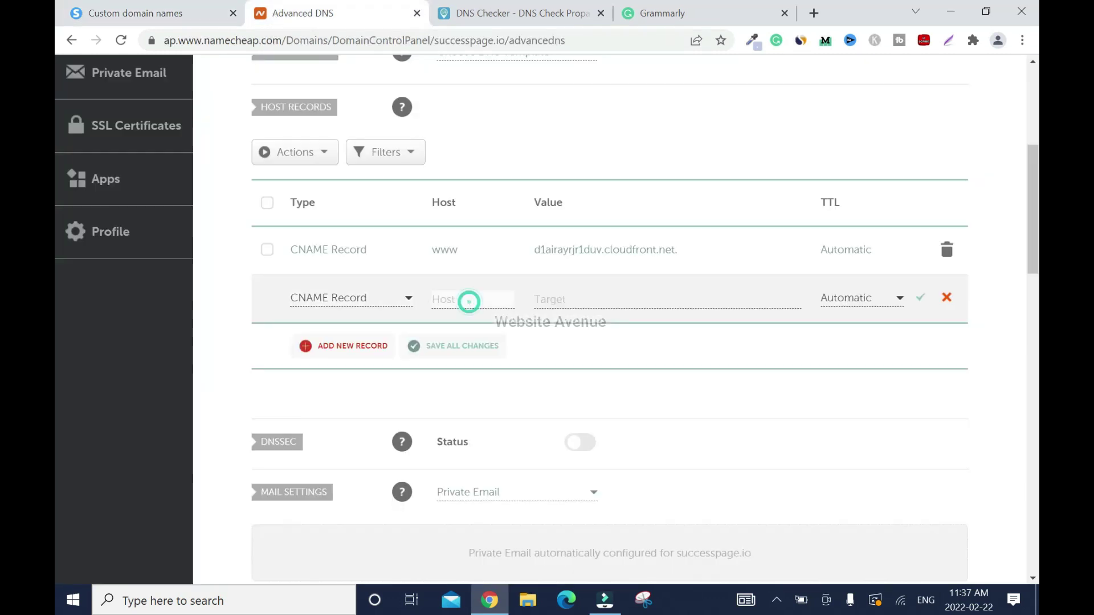
right_click(469, 302)
left_click(522, 427)
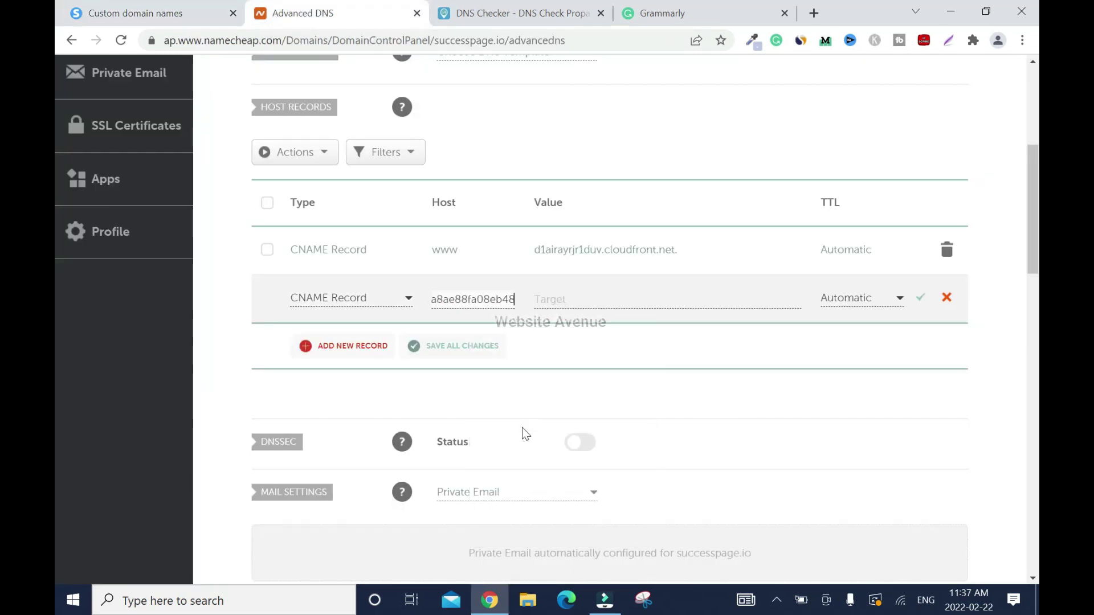
key("Tab")
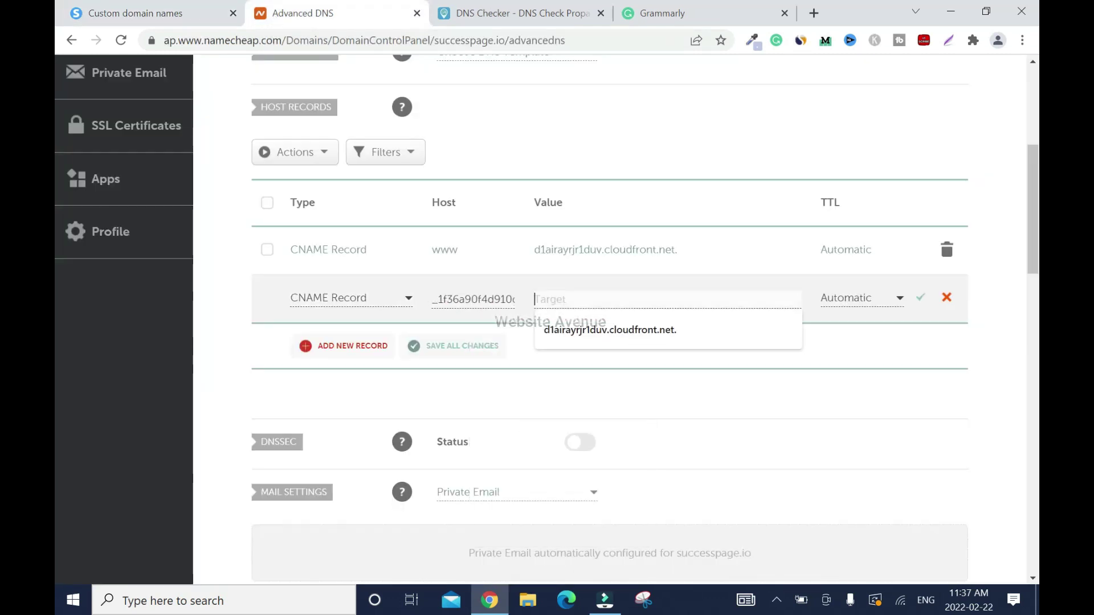
- Copy the acm-validations.aws target from systeme.io into the record's value and save it
left_click(157, 14)
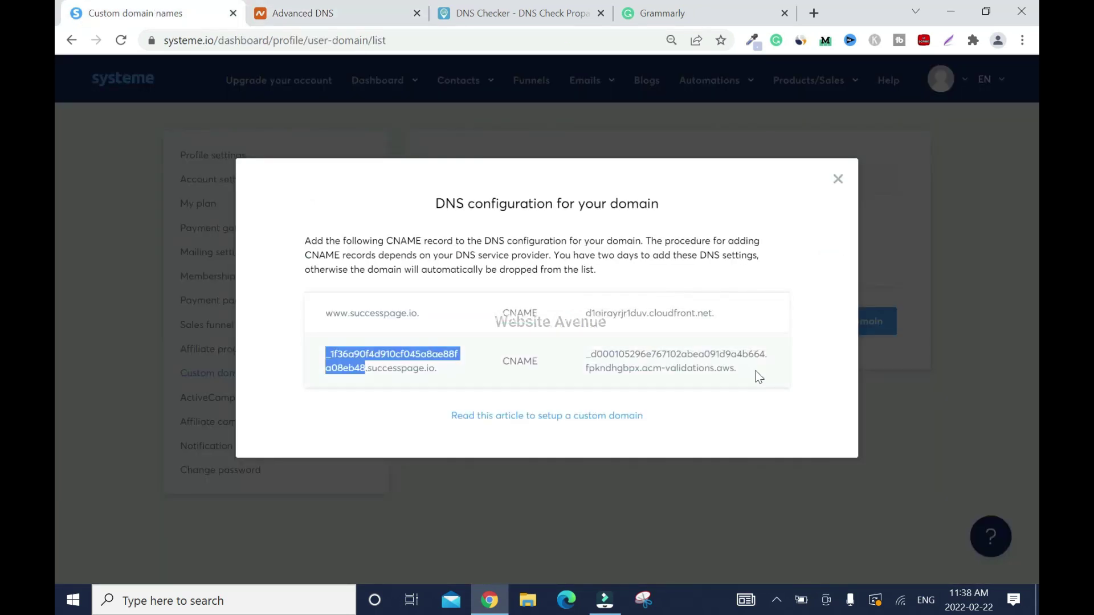
left_click_drag(759, 377, 583, 354)
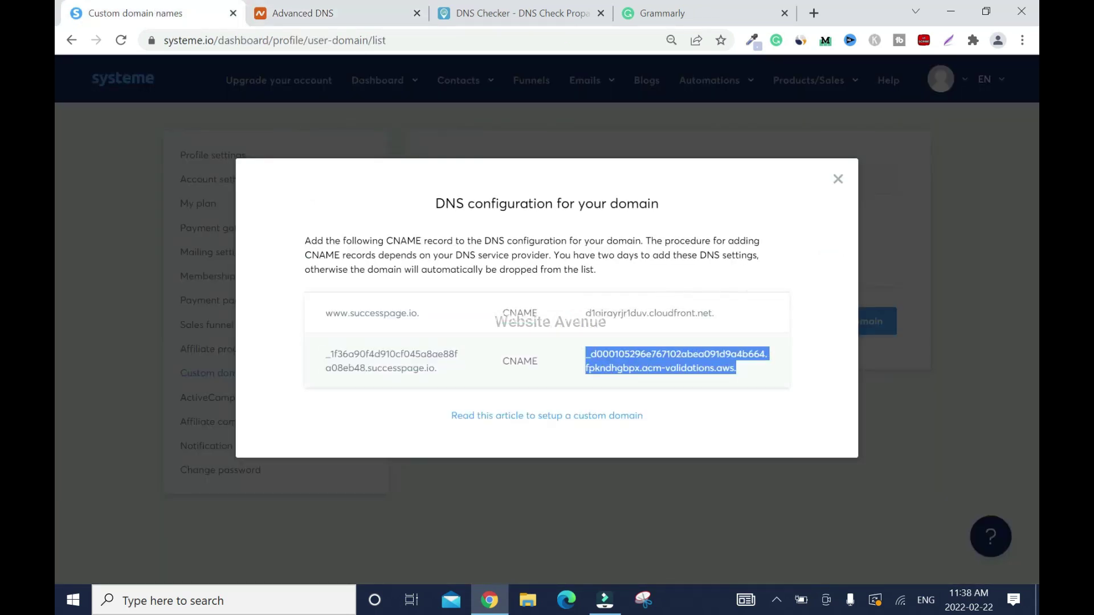
right_click(617, 355)
left_click(661, 371)
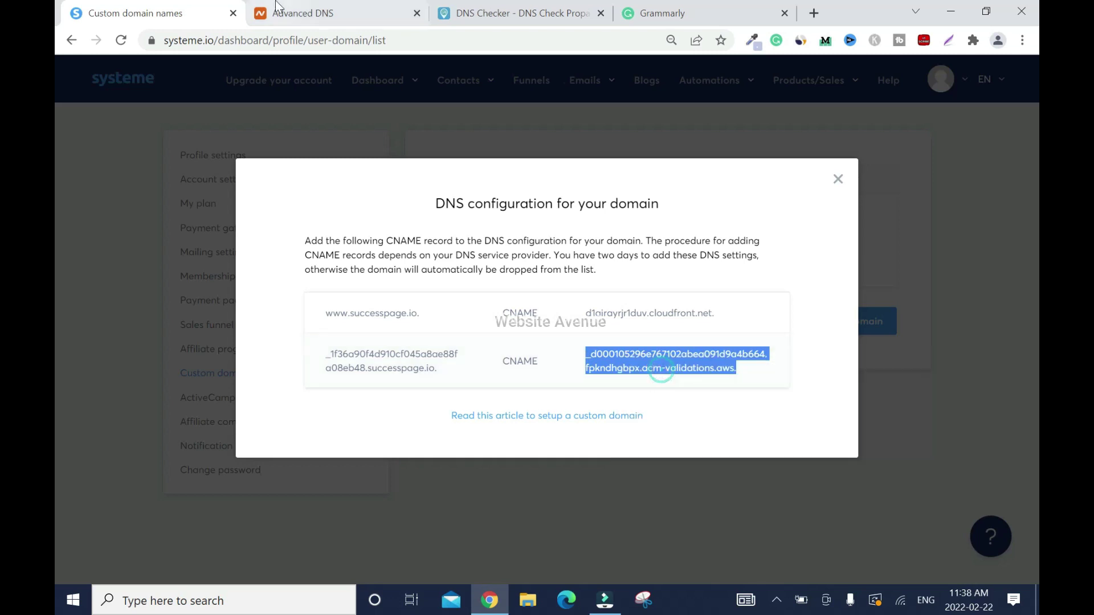
left_click(330, 14)
right_click(620, 301)
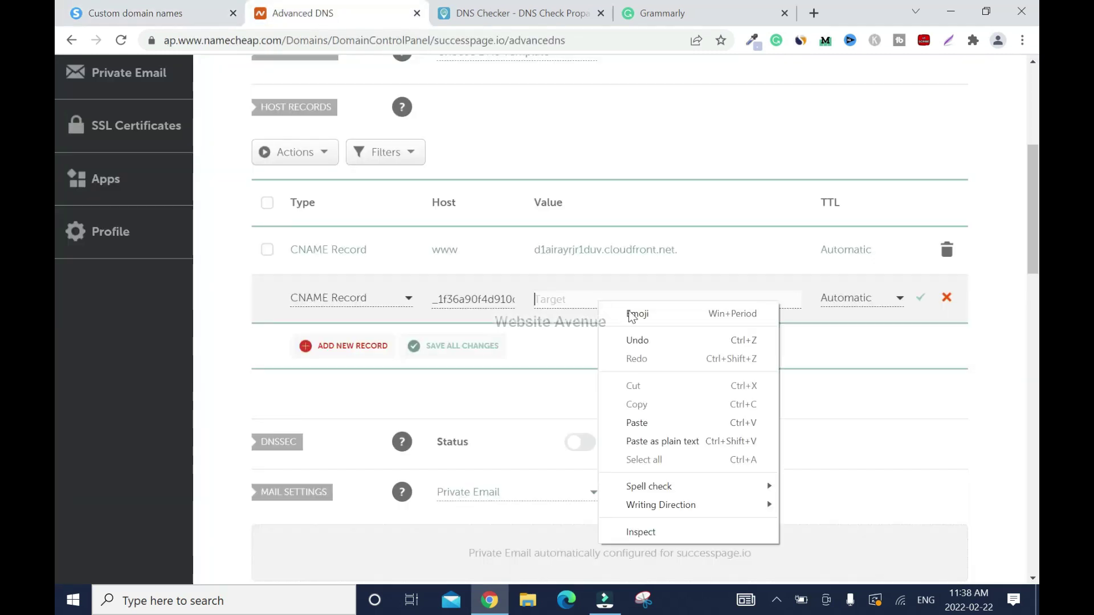
left_click(664, 423)
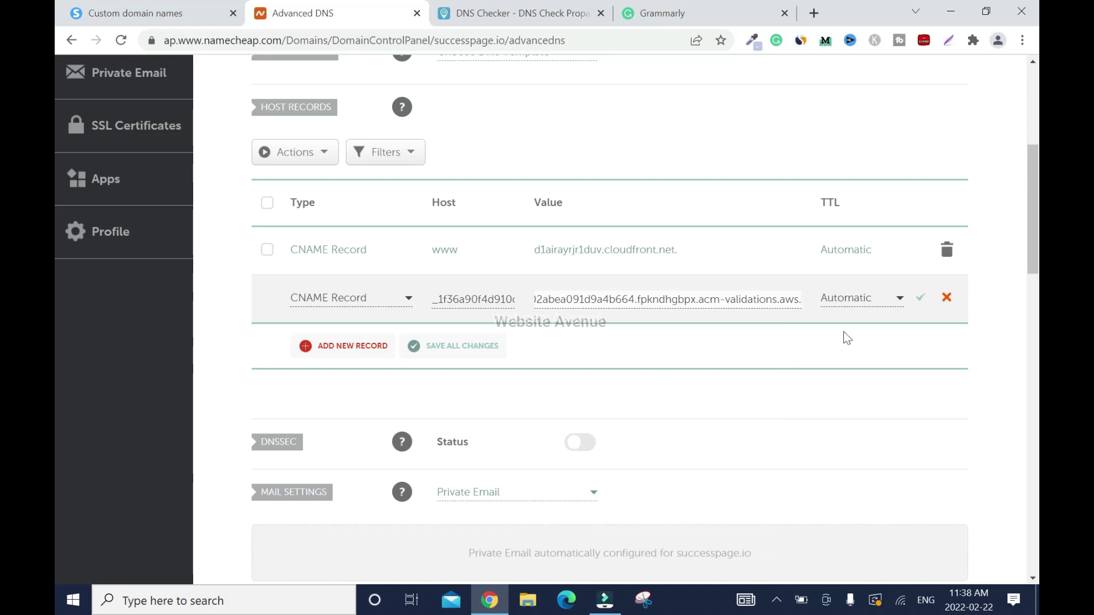
left_click(921, 298)
left_click(921, 300)
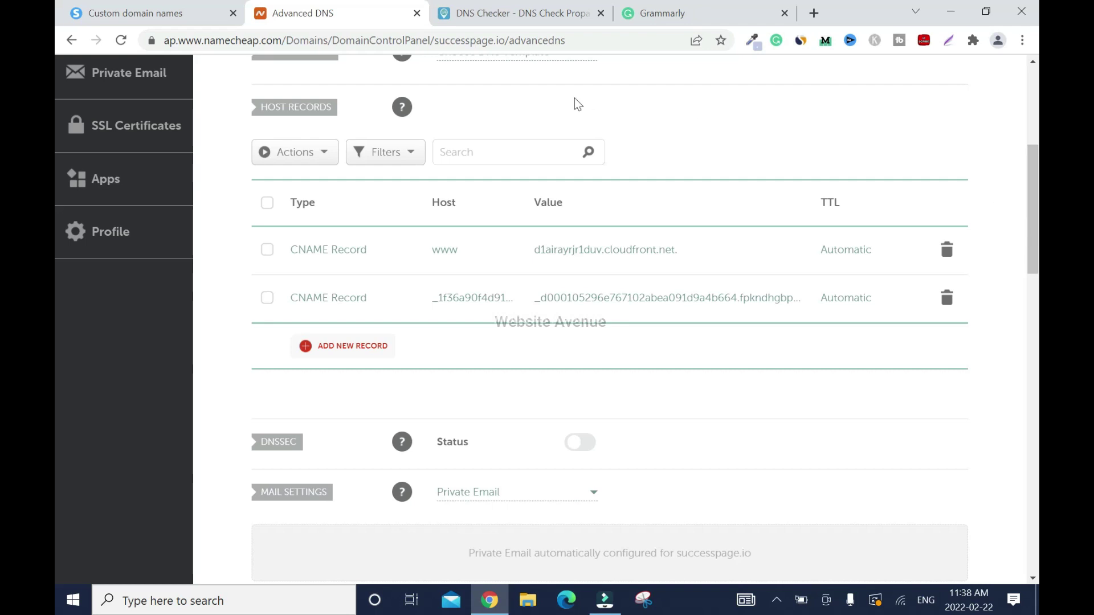
left_click_drag(1036, 202, 1037, 158)
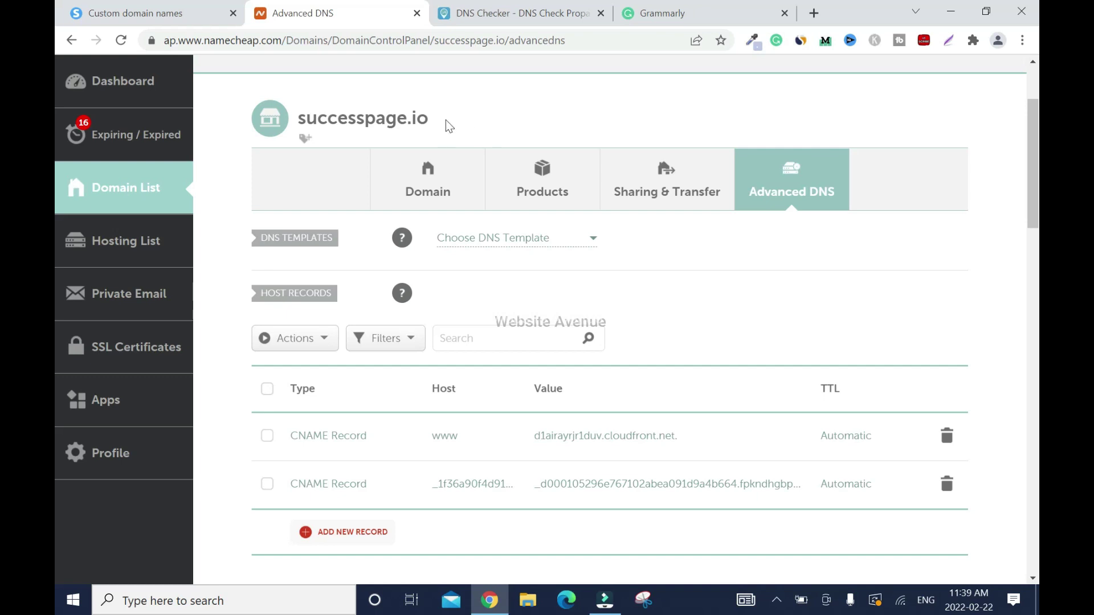
- Copy the successpage.io domain name from Namecheap and switch to DNS Checker
left_click_drag(446, 120, 297, 120)
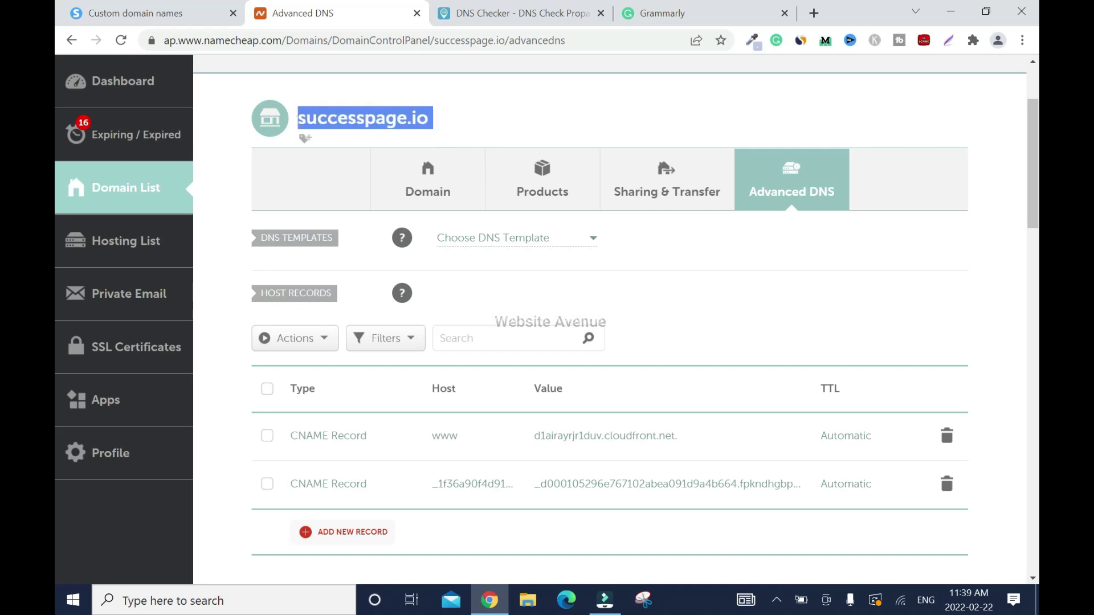
right_click(354, 112)
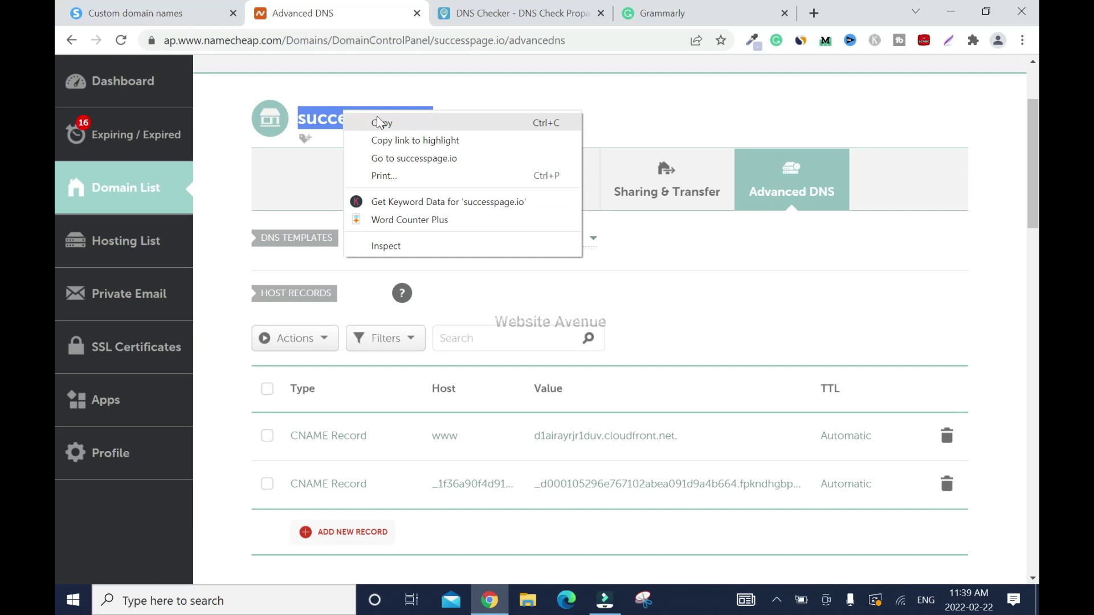
left_click(372, 120)
left_click(473, 18)
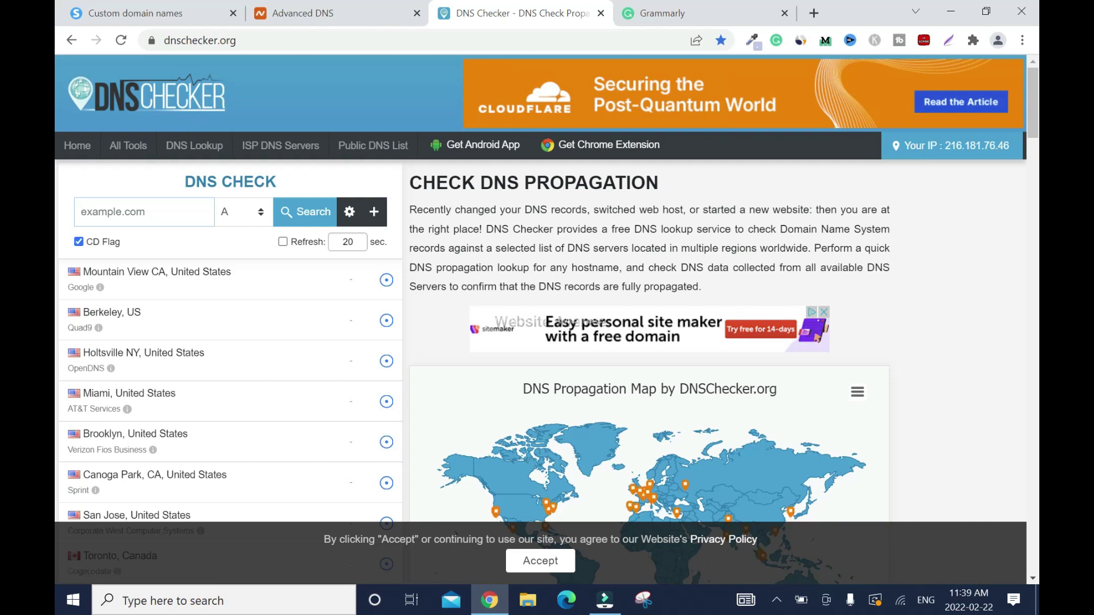
- Run a CNAME propagation check for successpage.io in DNS Checker
left_click(145, 212)
right_click(149, 213)
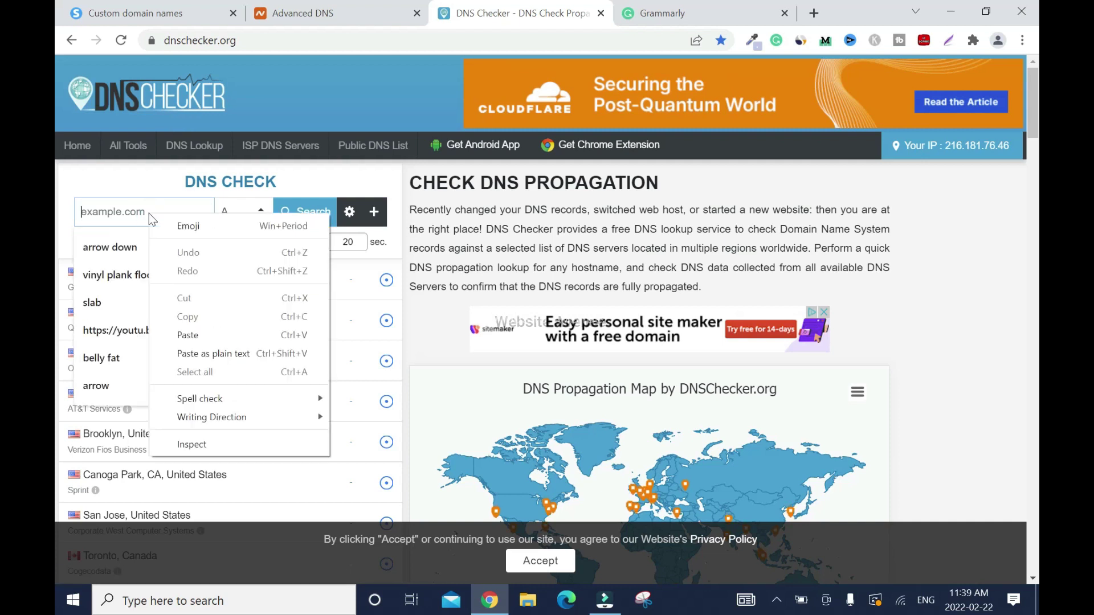
left_click(195, 336)
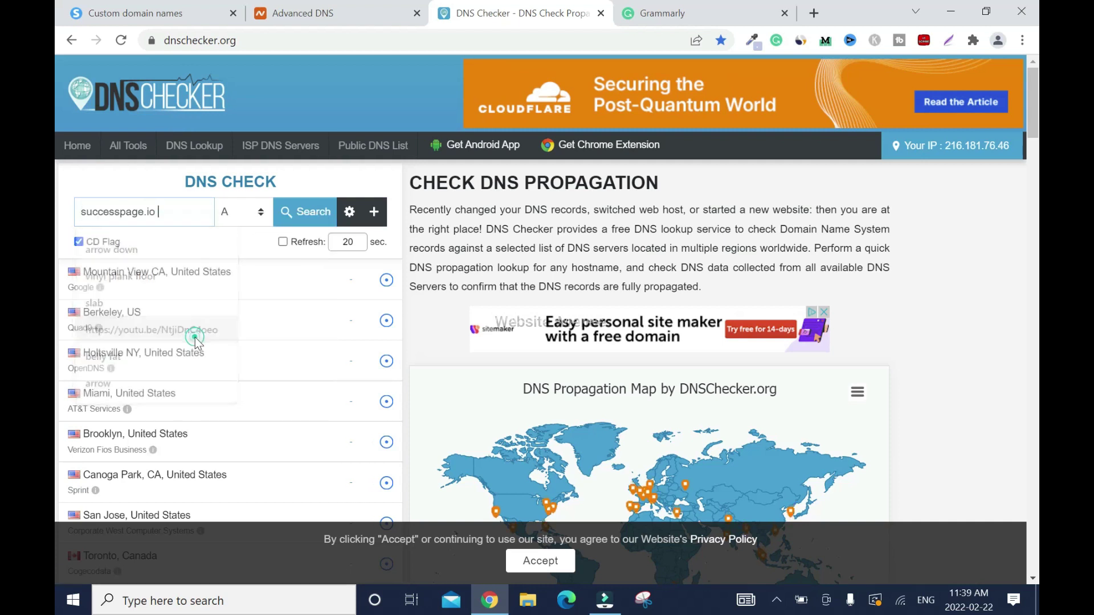
left_click(261, 218)
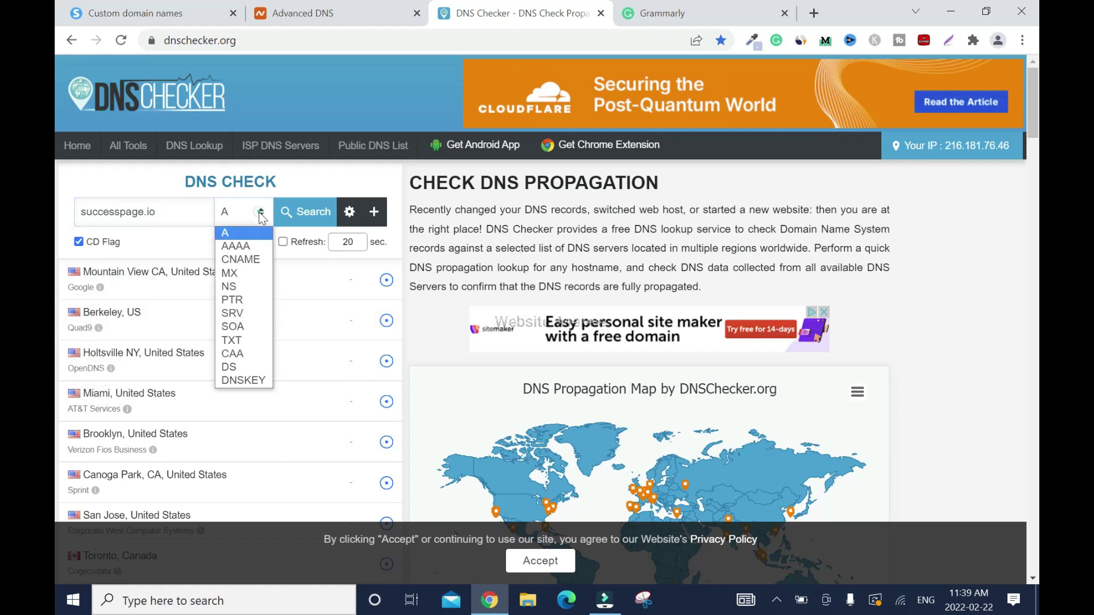
left_click(249, 261)
left_click(306, 221)
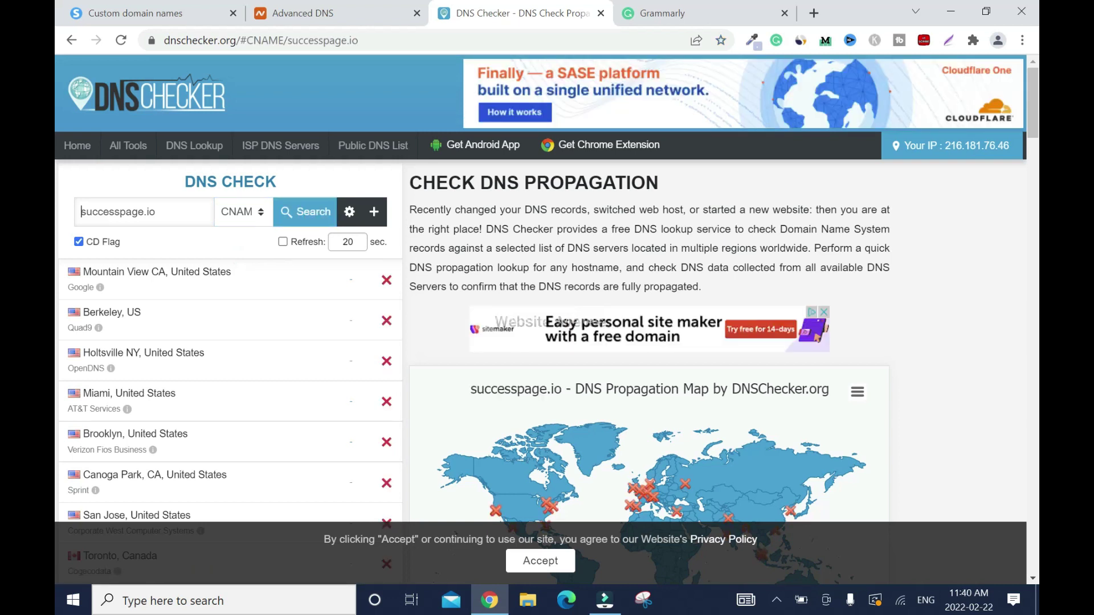
left_click(81, 212)
type("ww")
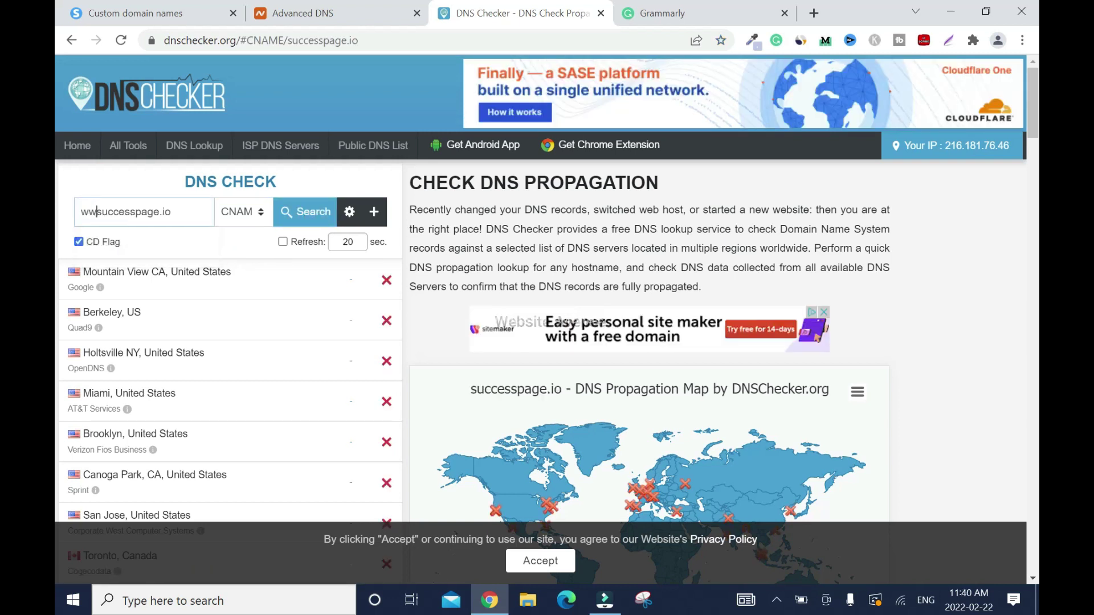
type("w.")
left_click(302, 218)
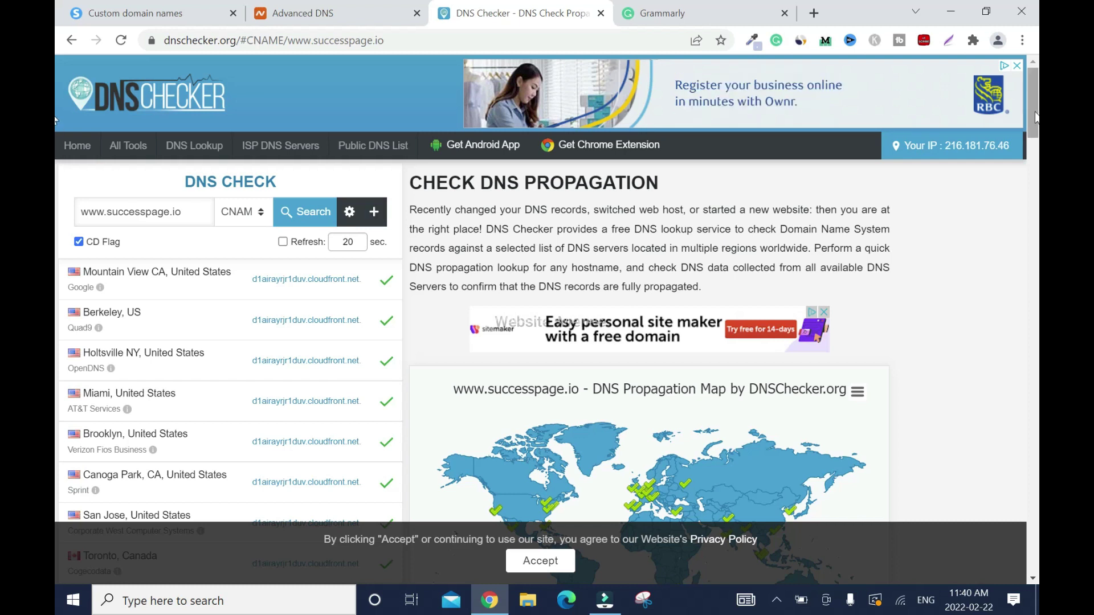
left_click(302, 12)
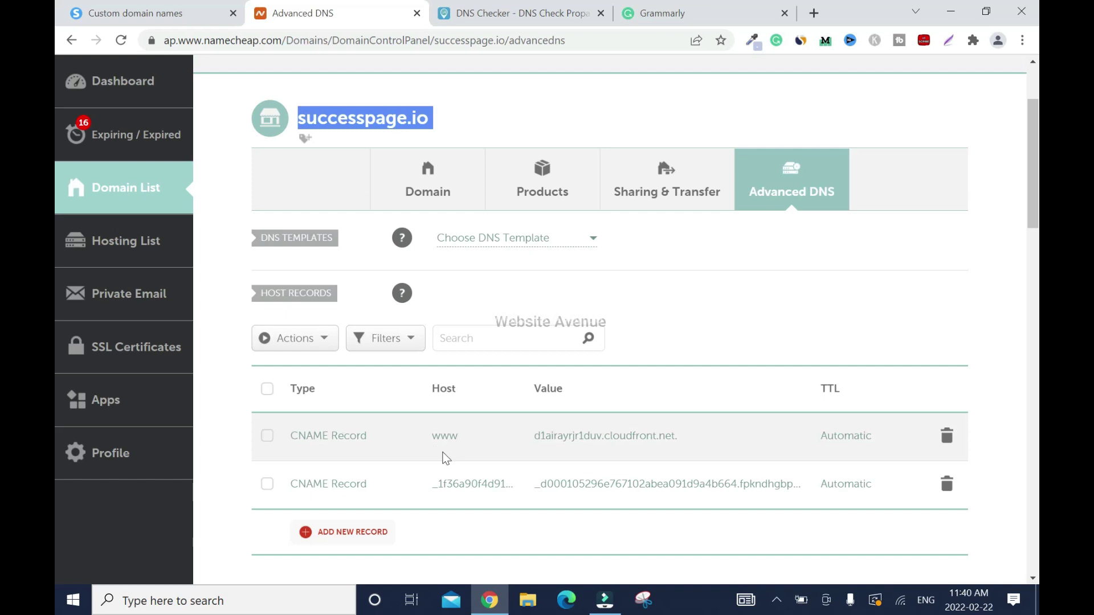
left_click(515, 13)
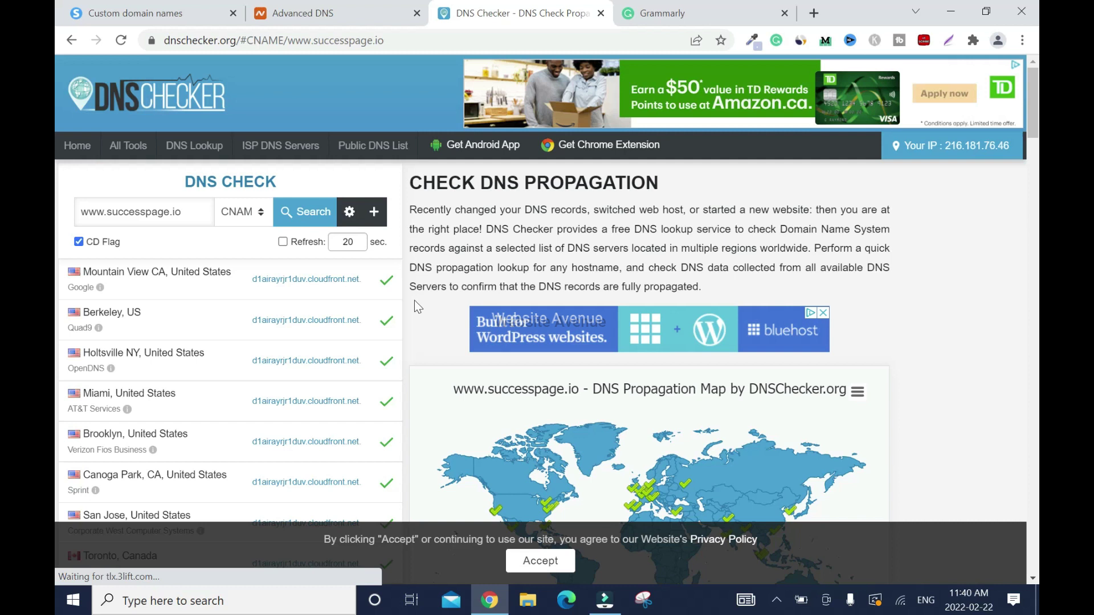
scroll(1034, 101, "down", 4)
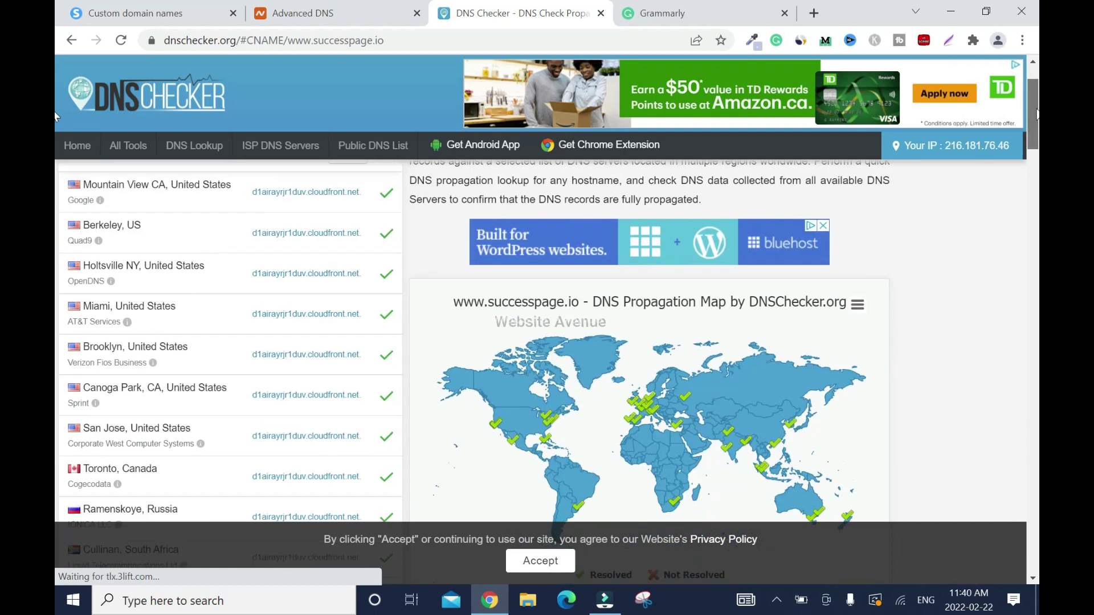
scroll(57, 181, "down", 5)
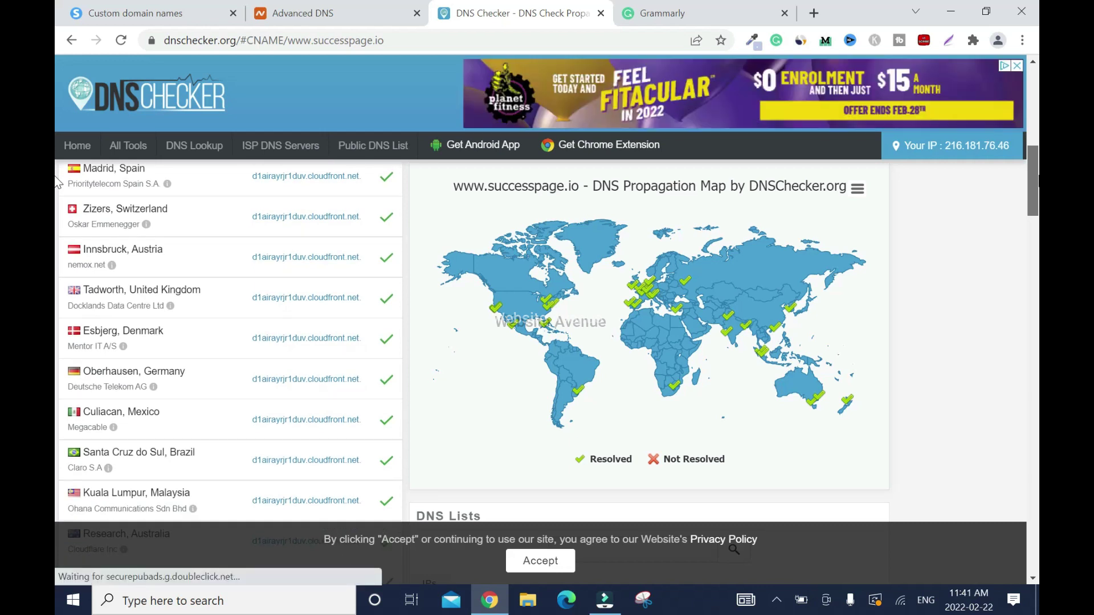
scroll(57, 181, "down", 6)
scroll(57, 228, "down", 8)
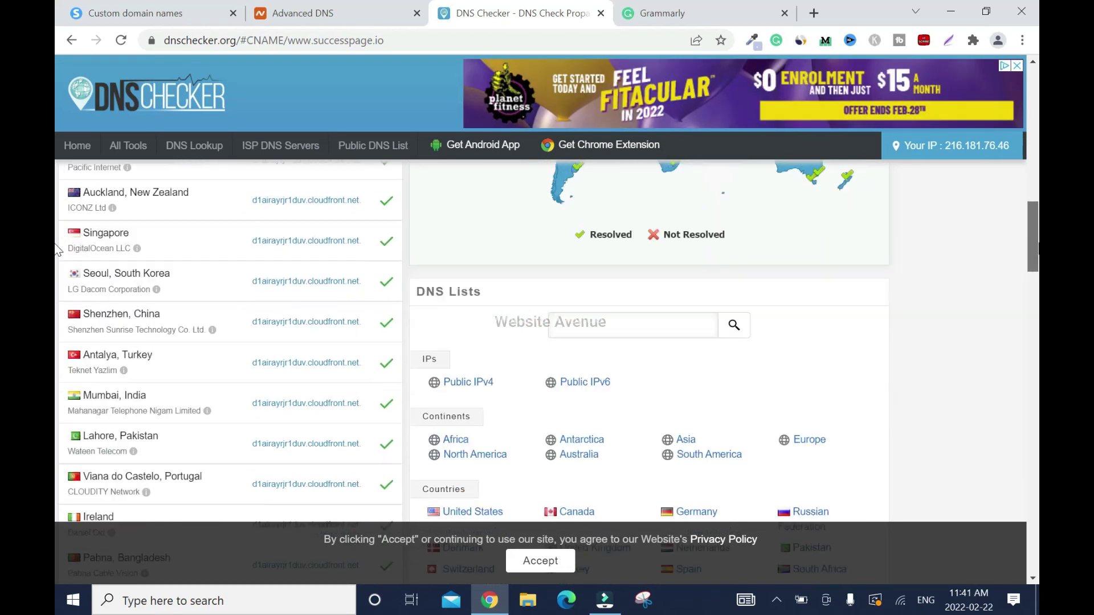
scroll(57, 240, "up", 6)
scroll(57, 241, "up", 5)
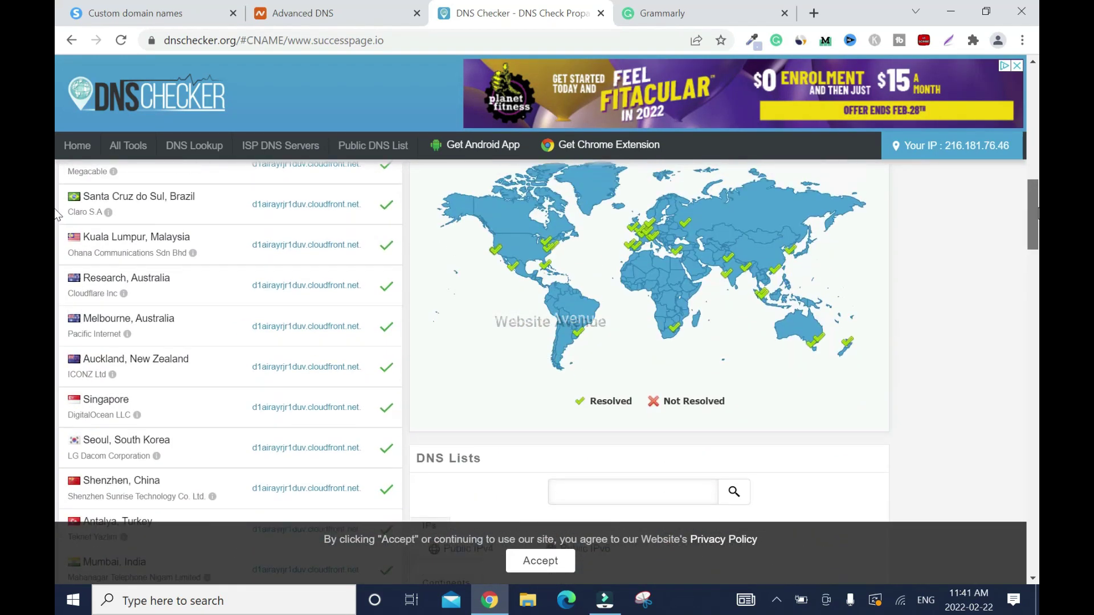
scroll(56, 182, "up", 3)
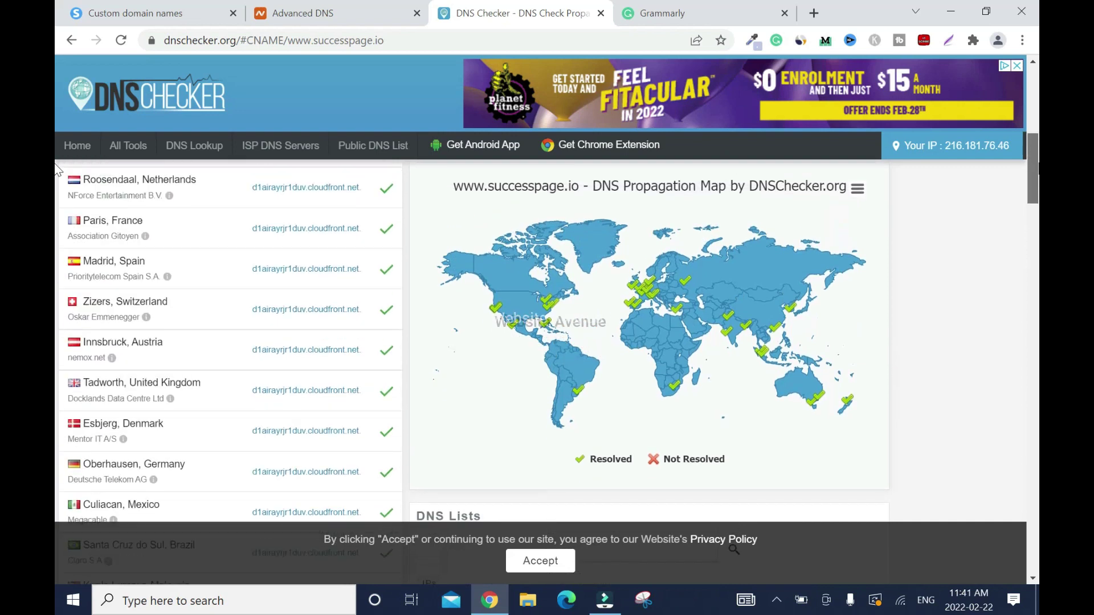
mouse_move(551, 333)
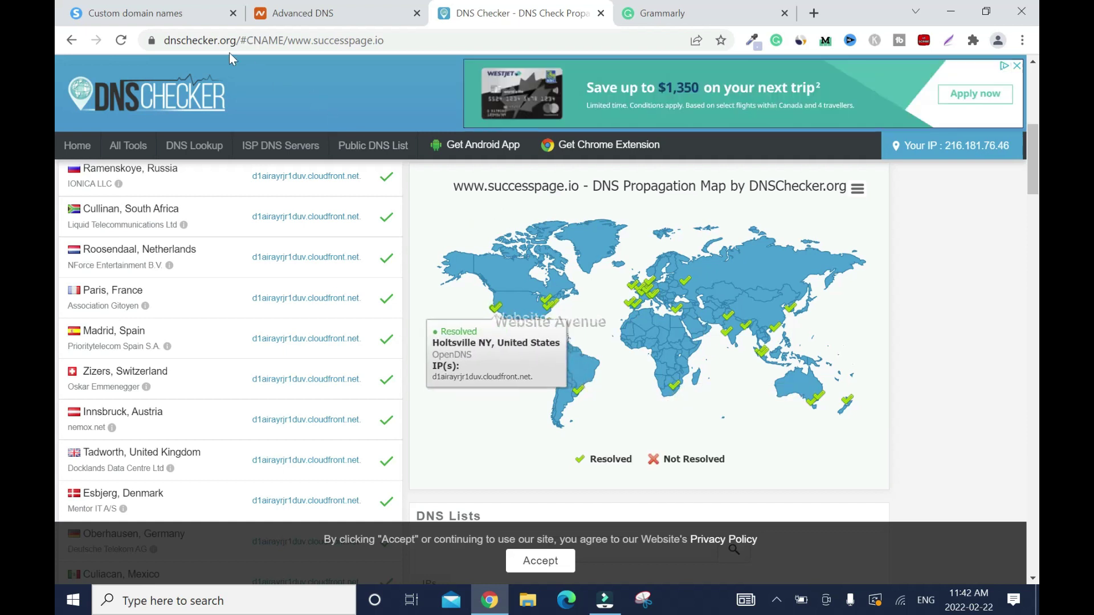
- Close systeme.io's DNS configuration dialog and reload the custom domains page
left_click(144, 17)
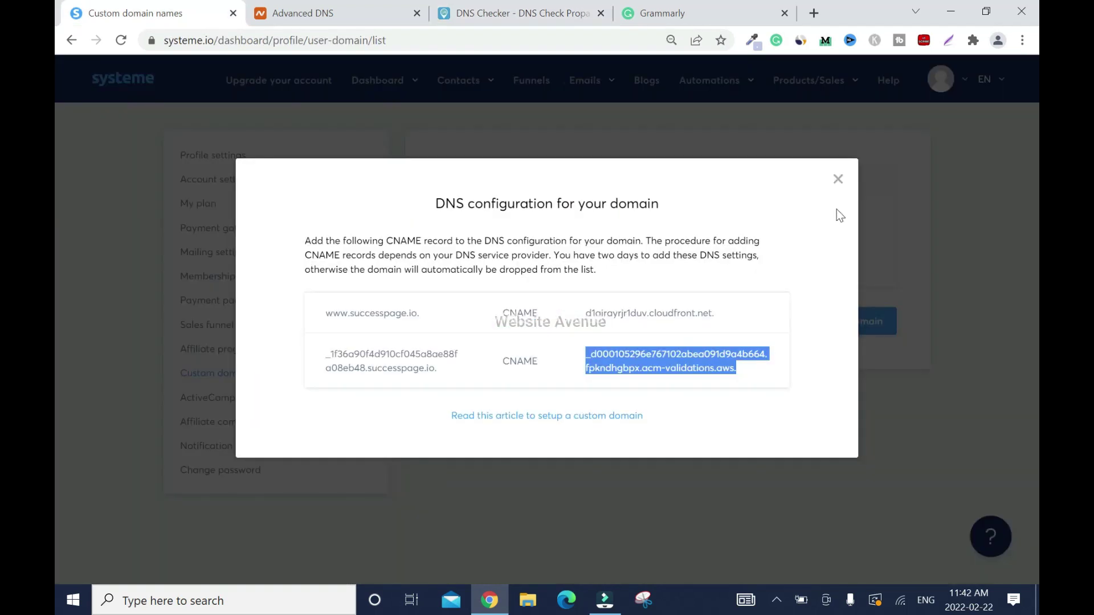
left_click(838, 180)
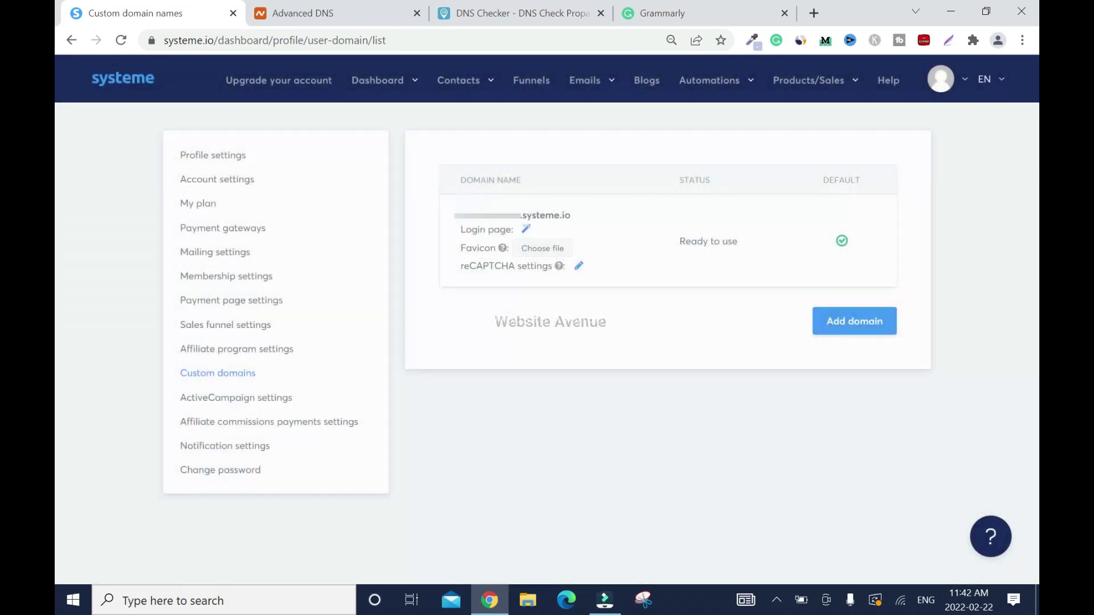
left_click(120, 41)
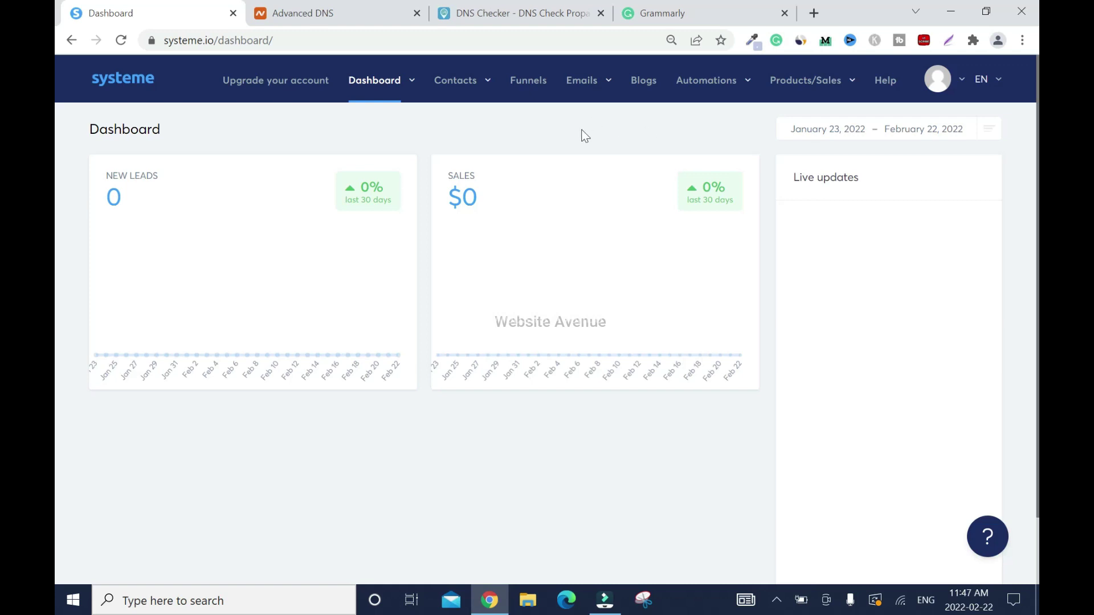
- Go to Settings > Mailing settings from the avatar menu
left_click(961, 84)
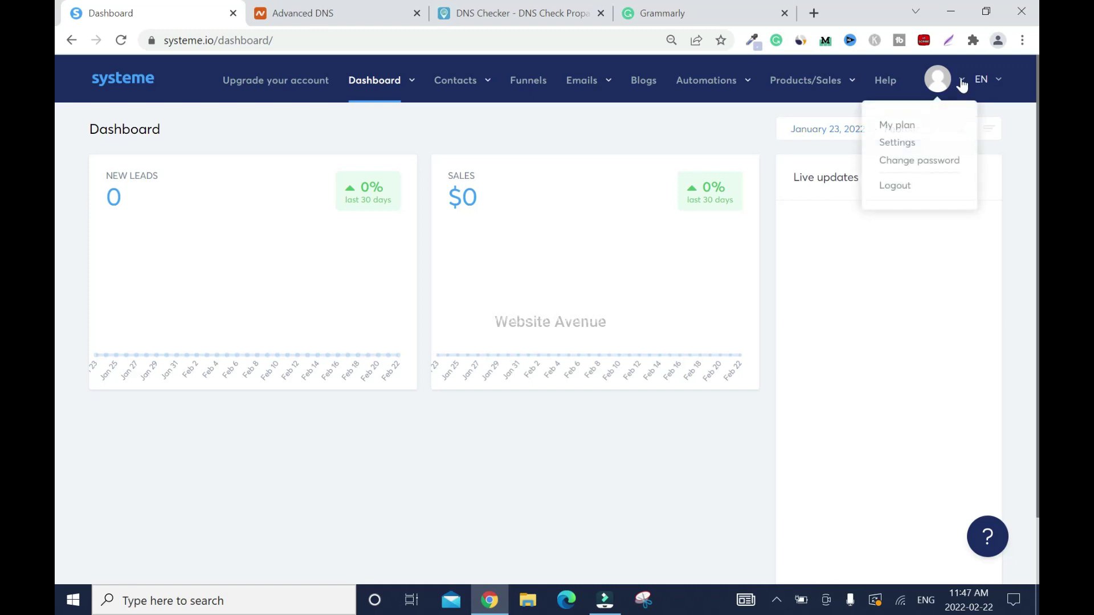
left_click(905, 143)
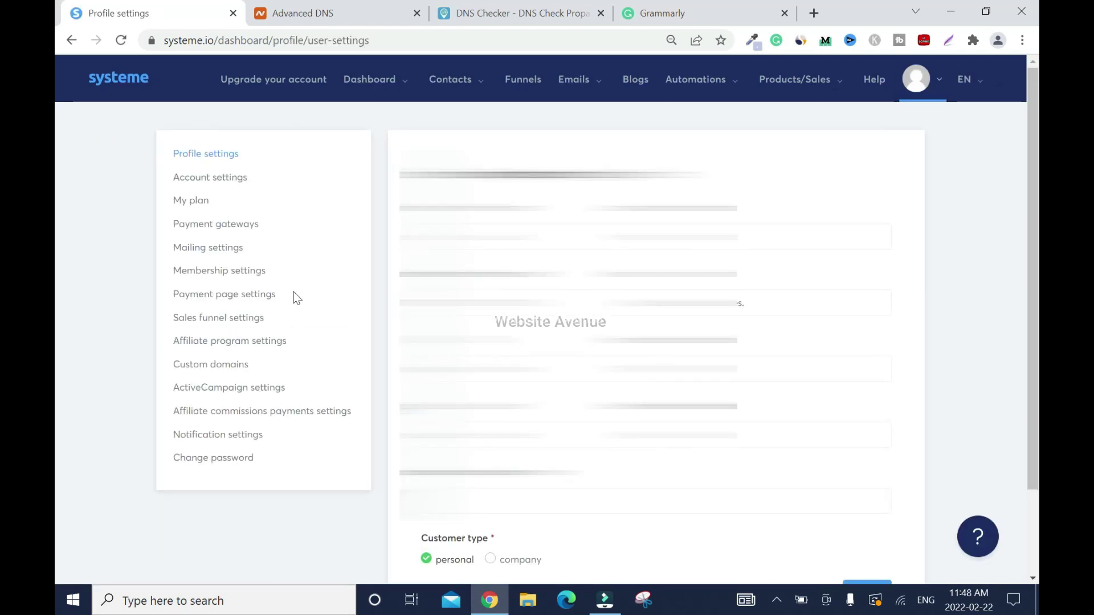
left_click(213, 256)
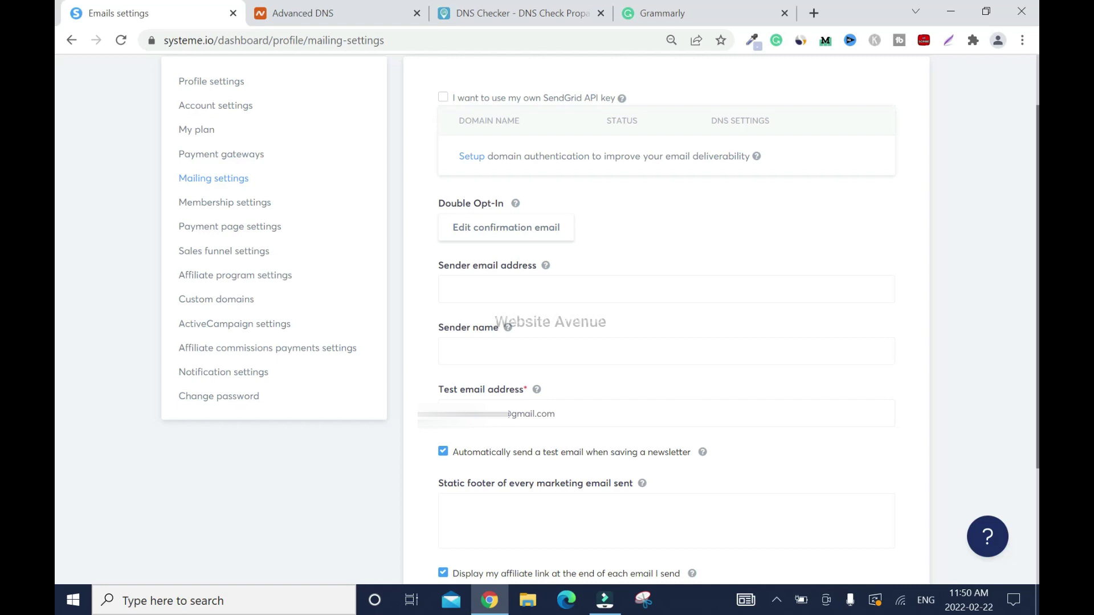
left_click(666, 288)
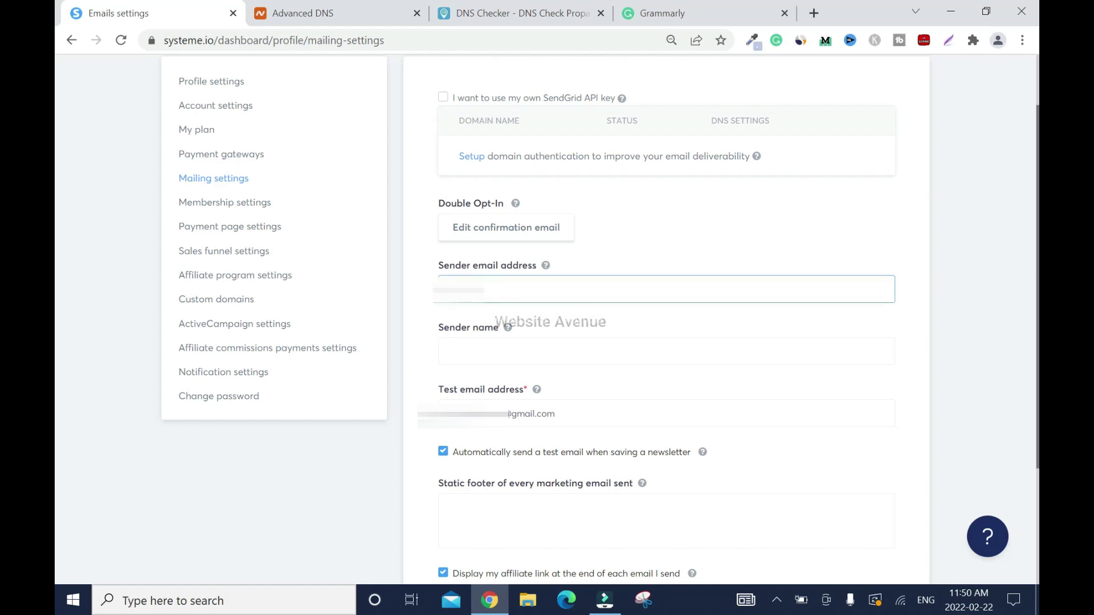
type("@success")
type("page.io")
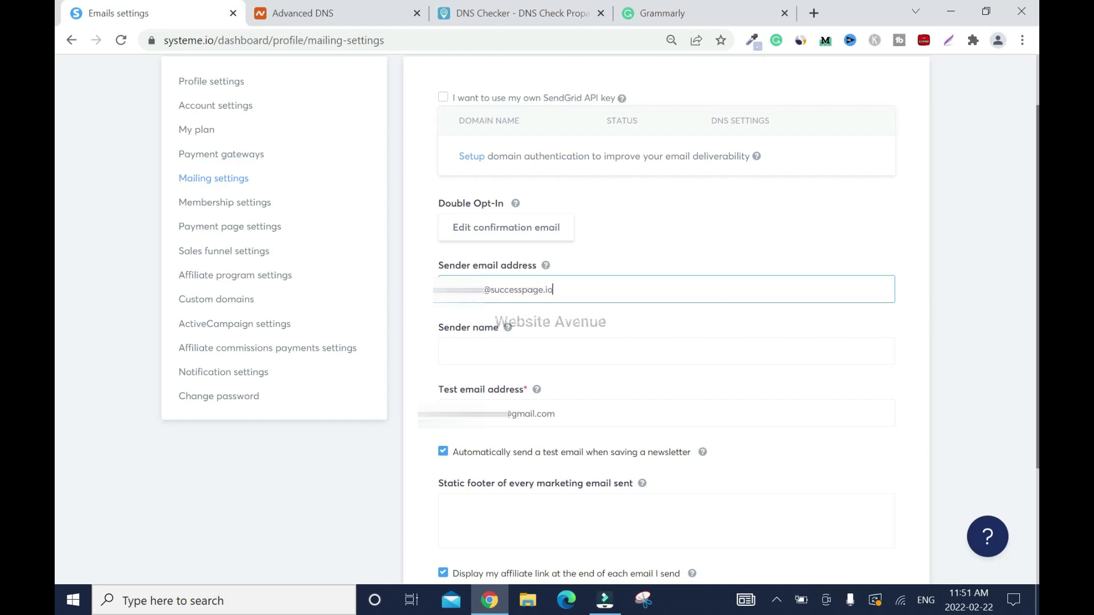
left_click(666, 351)
type("Su")
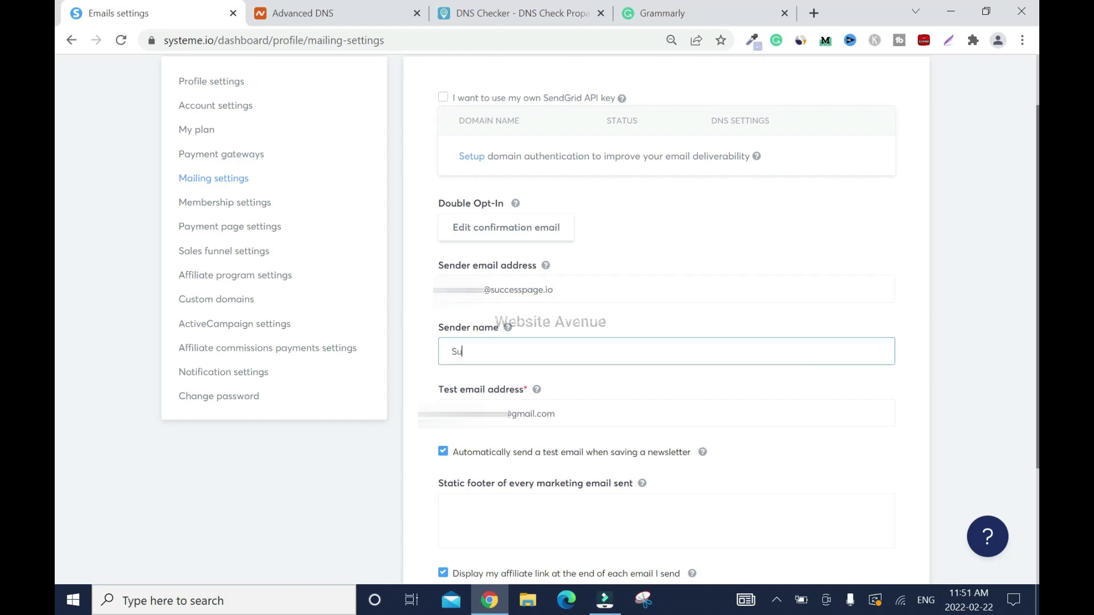
type("ccess Page")
- Keep EN as the unsubscribe text language
scroll(55, 350, "down", 3)
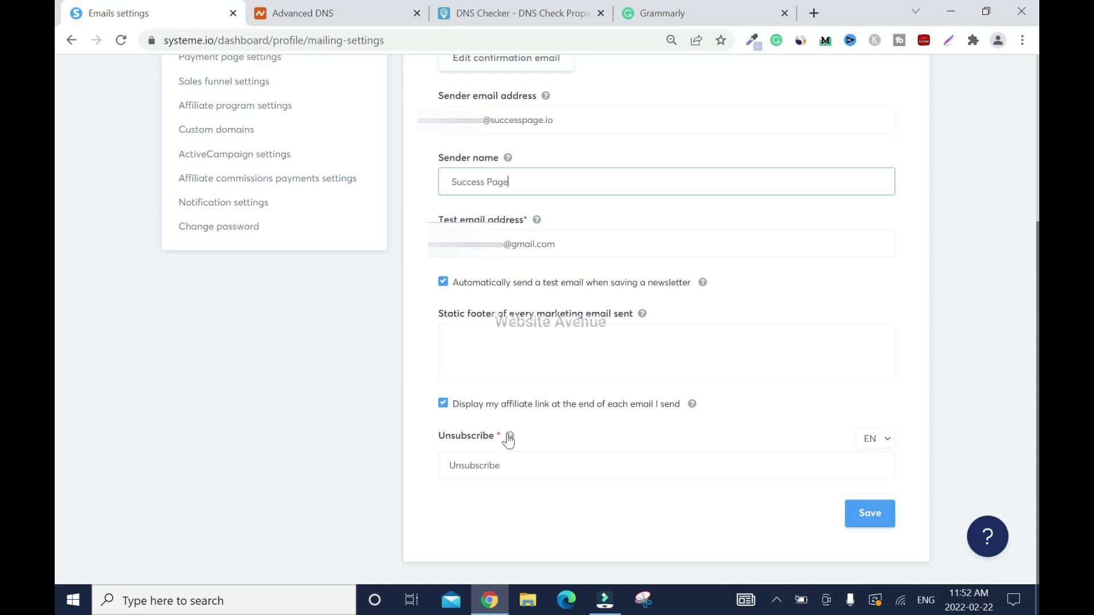
left_click(886, 440)
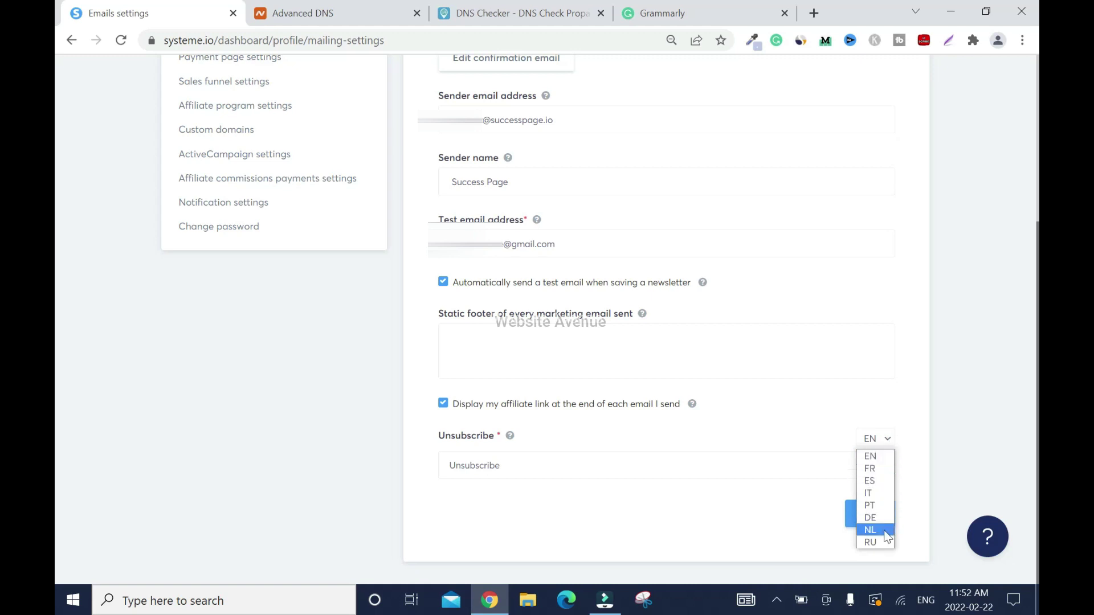
left_click(917, 376)
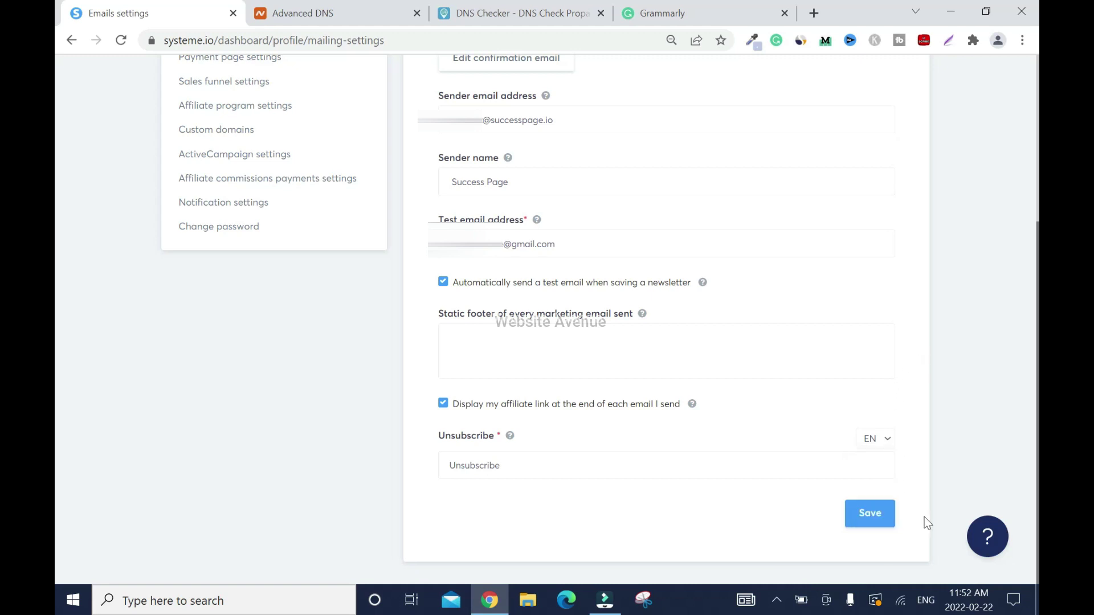
- Save the Mailing settings with the Success Page sender name and successpage.io address
left_click(858, 525)
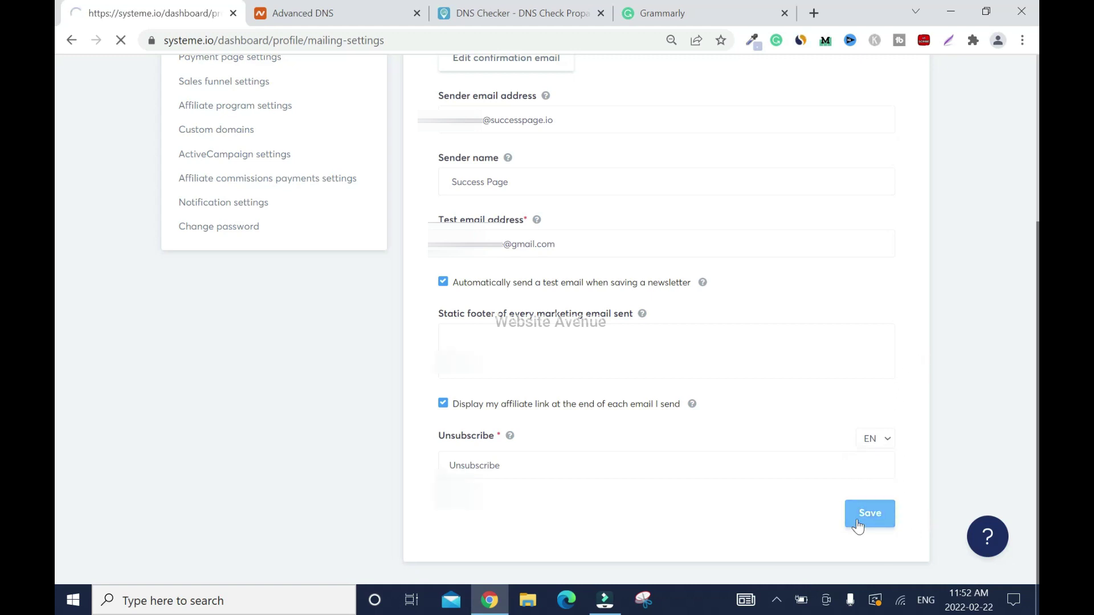